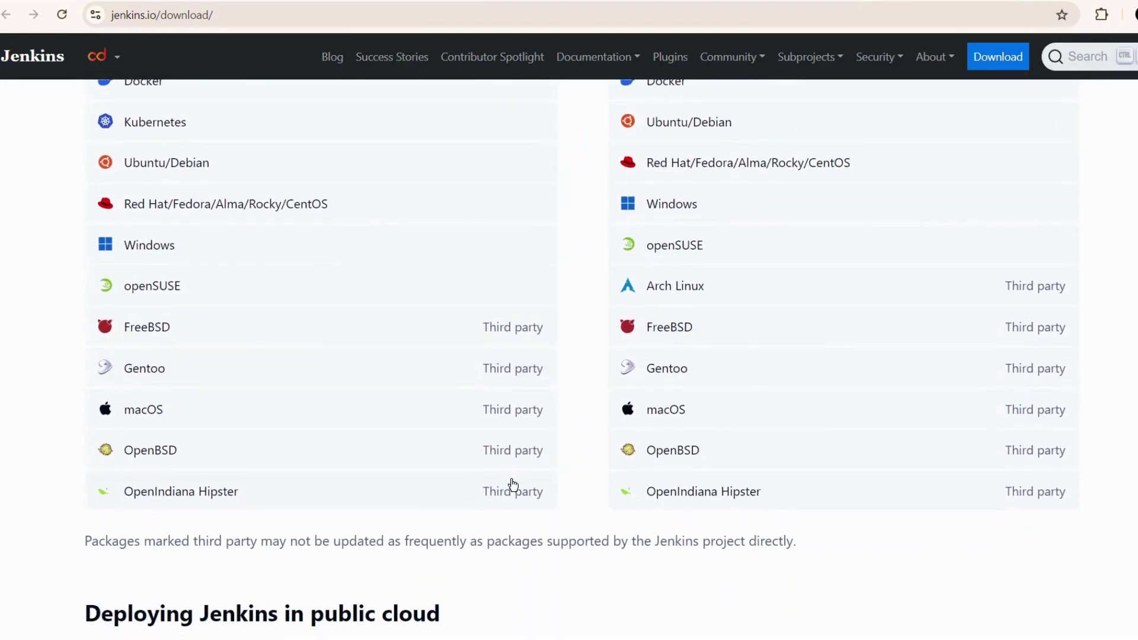
- Review the jenkins.io package downloads, then switch to the software_download folder in File Explorer
scroll(510, 484, up, 5)
scroll(361, 384, down, 1)
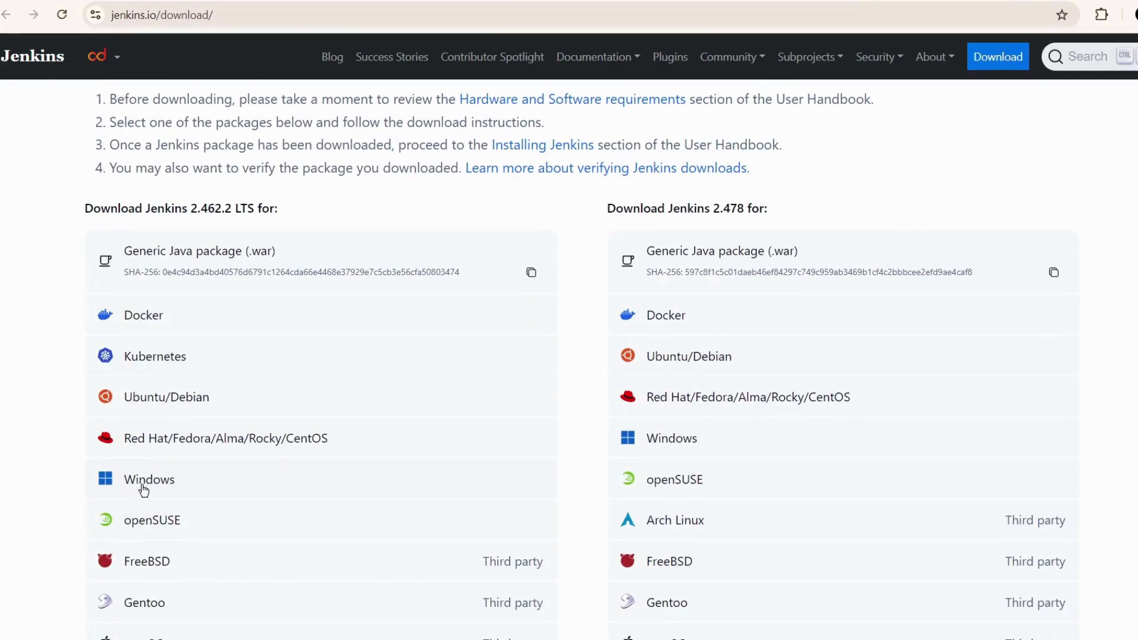
key(alt+Tab)
key(alt+Tab)
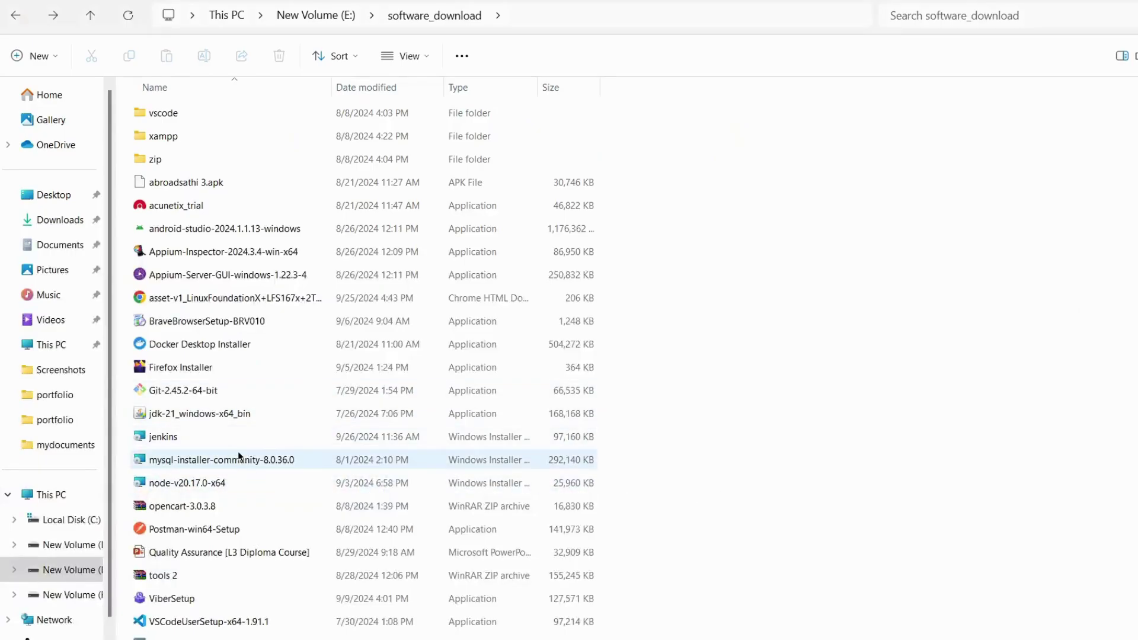
- Launch the Jenkins 2.462.2 installer and keep E:\software_download\Jenkins\ as the destination folder
double_click(165, 438)
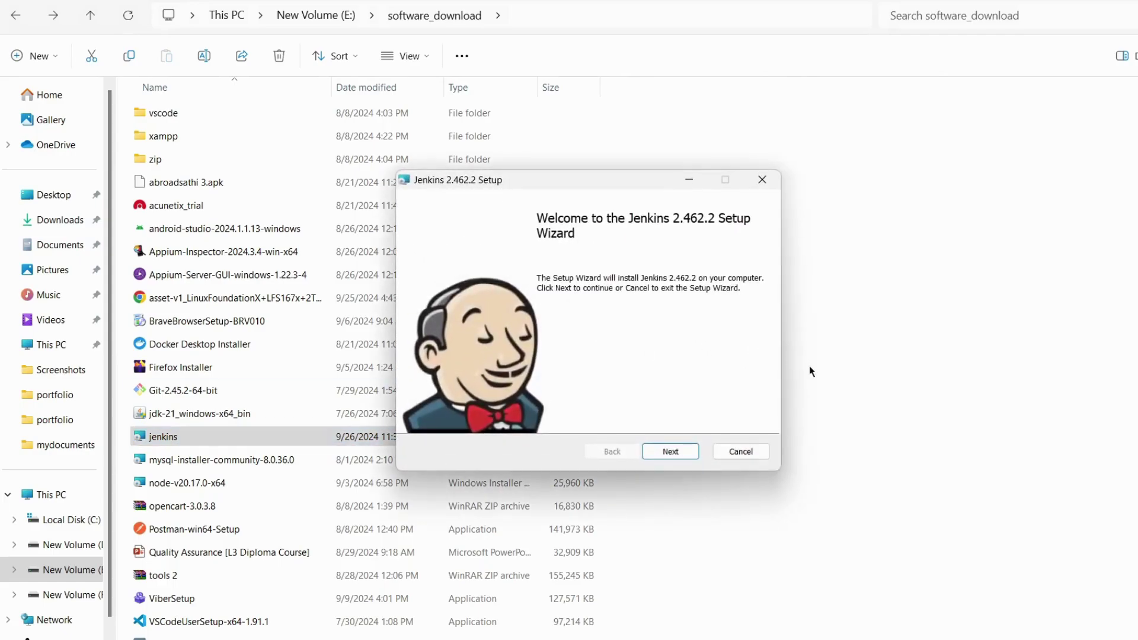
click(664, 452)
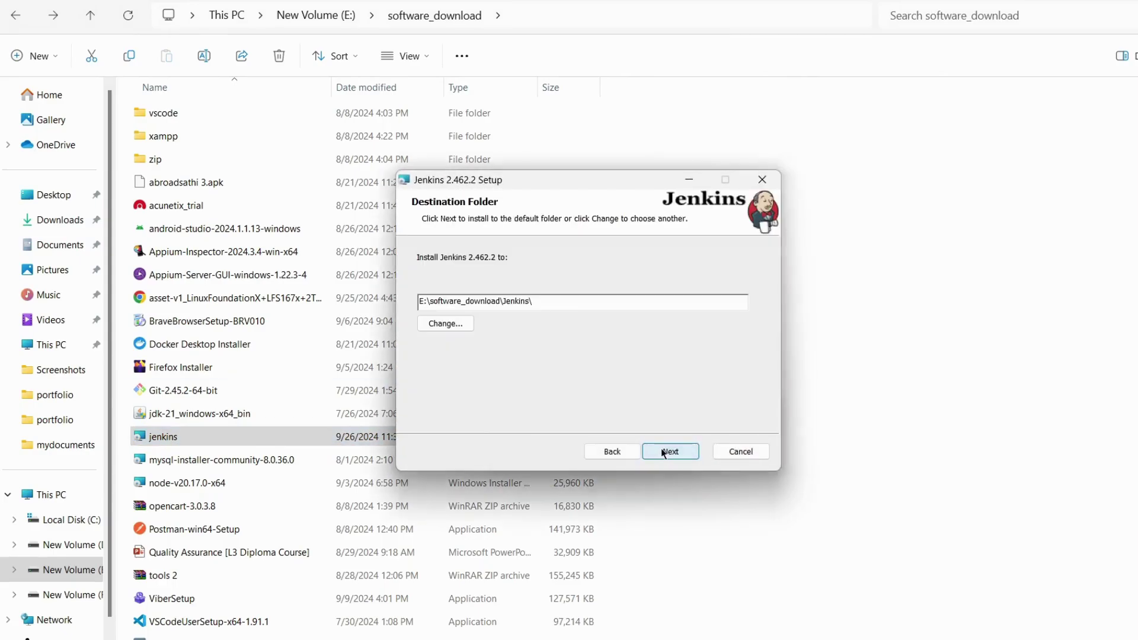
drag(562, 303, 396, 301)
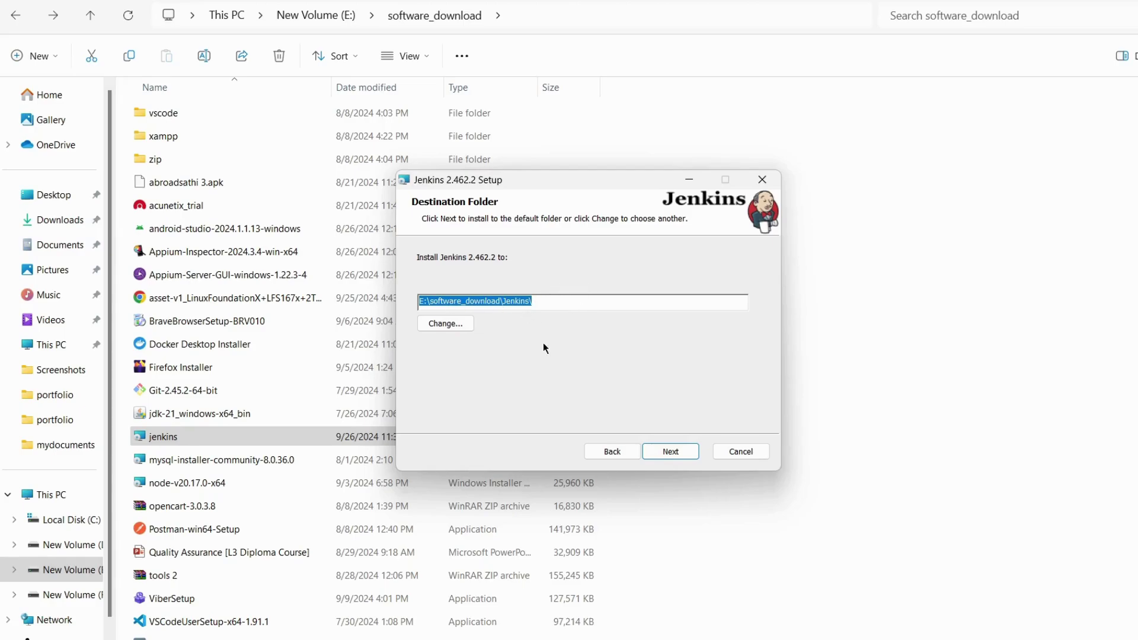
click(497, 300)
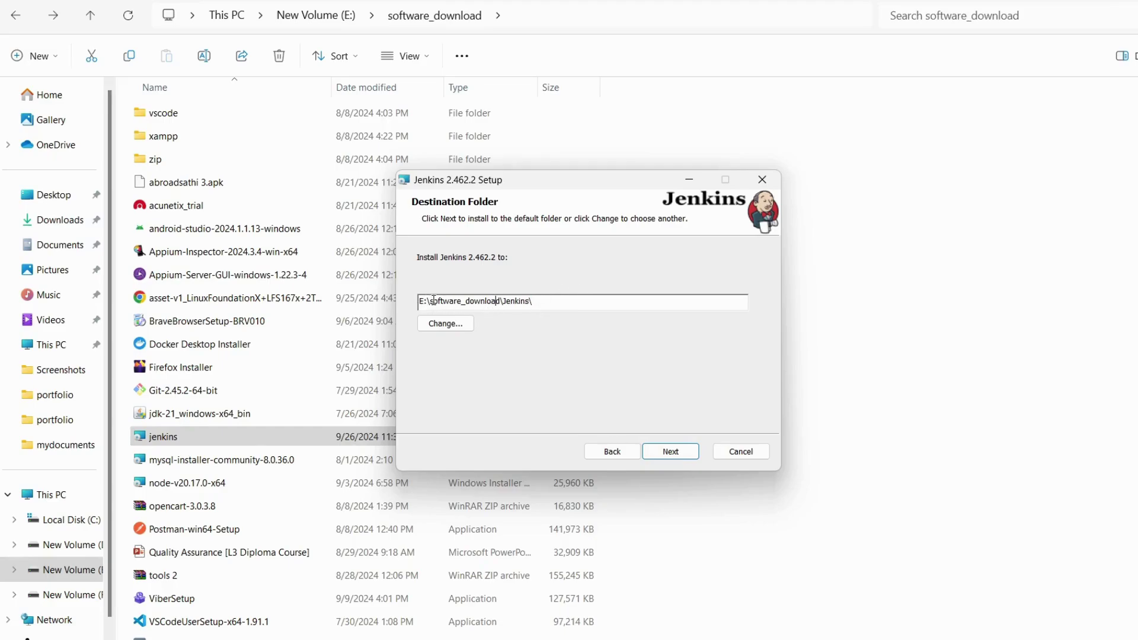
drag(468, 301, 516, 302)
- Accept the install location and set the Jenkins service logon to LocalSystem
click(670, 453)
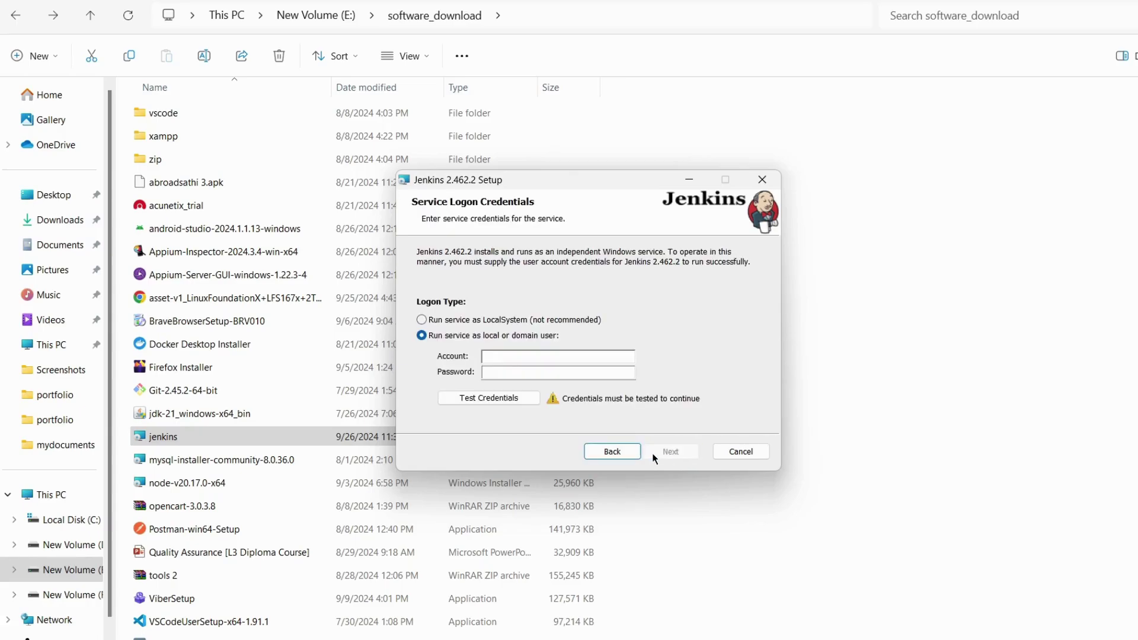
click(453, 320)
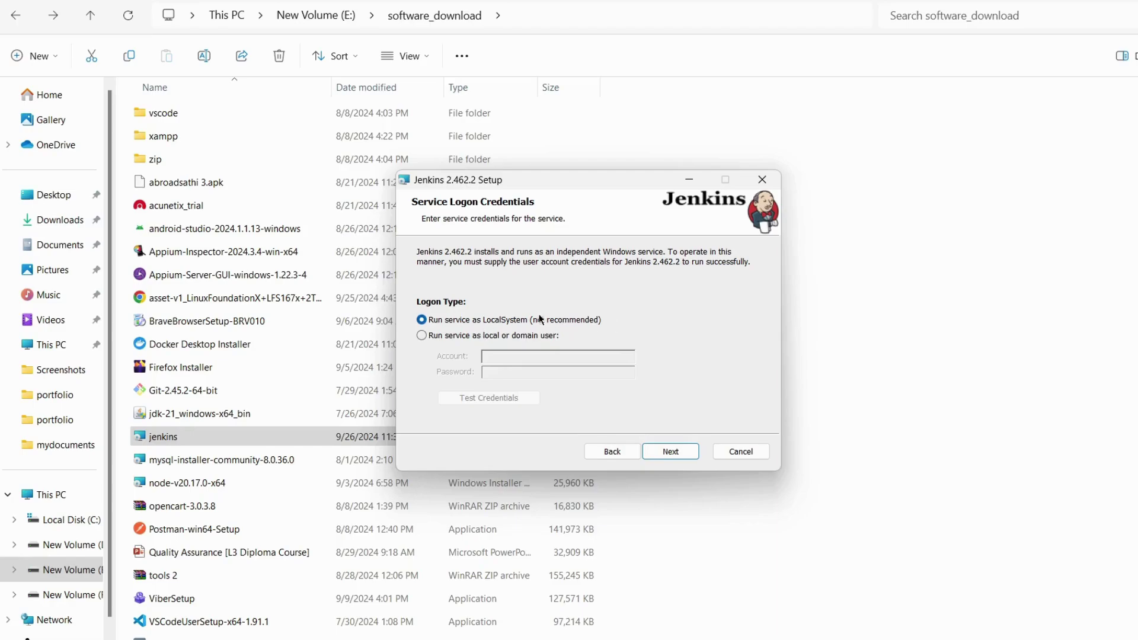
click(423, 337)
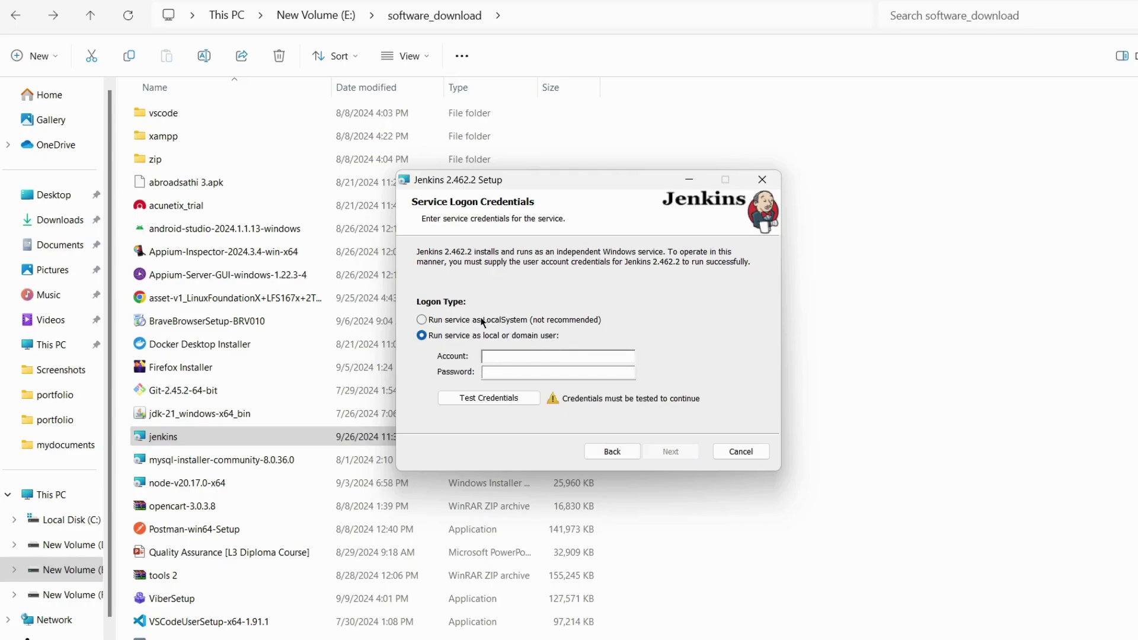
click(422, 320)
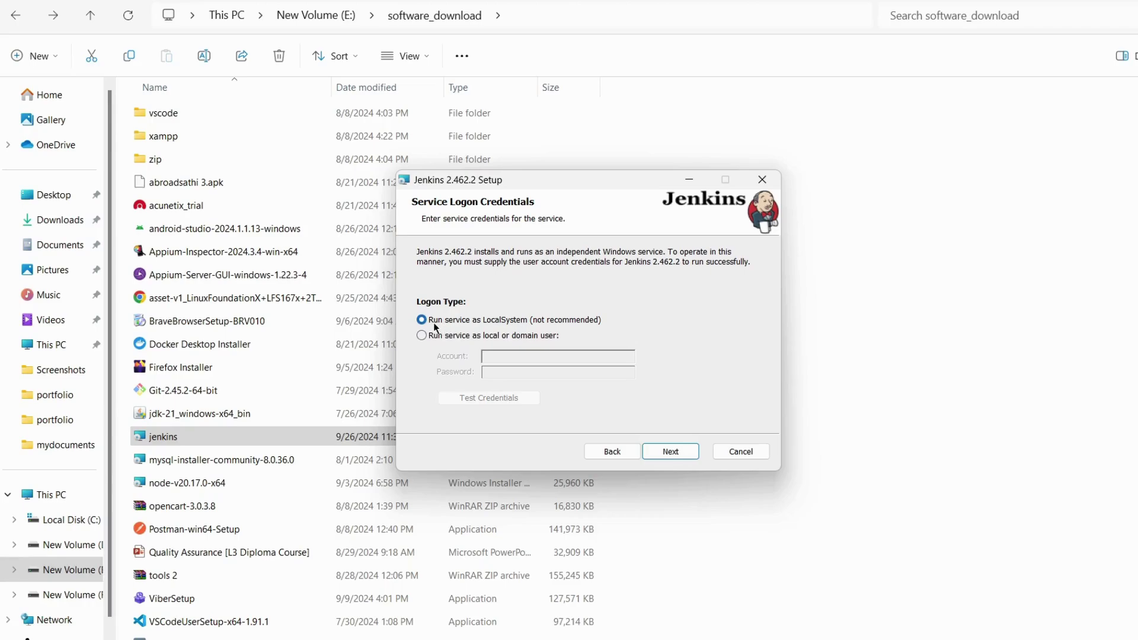
click(671, 453)
drag(451, 317, 405, 314)
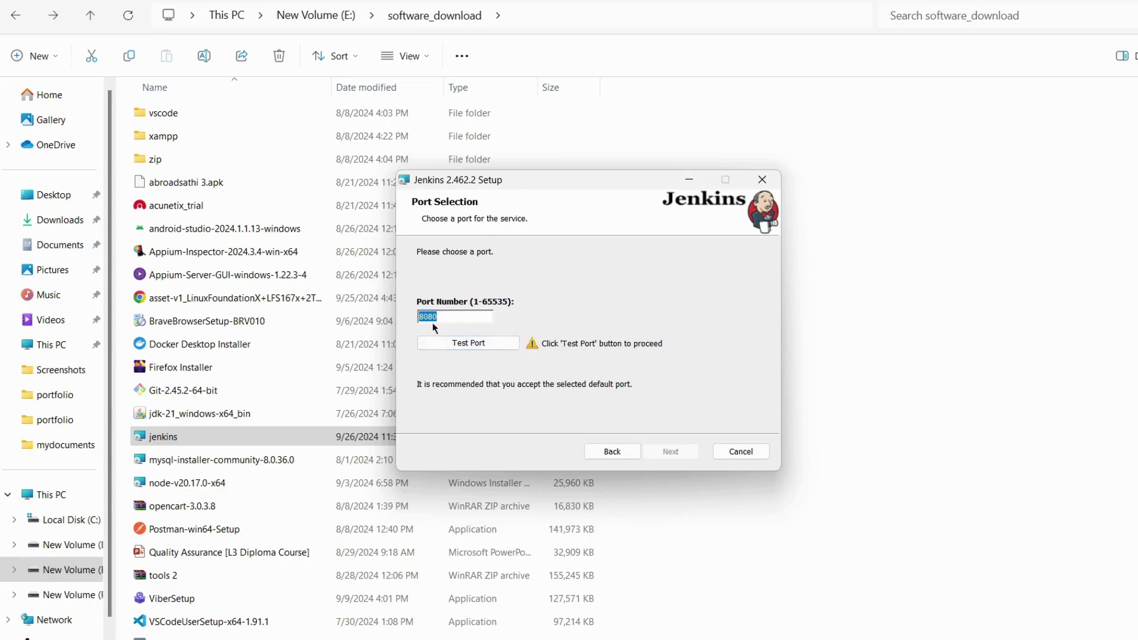
- Test that port 8080 is free for Jenkins and continue
click(466, 343)
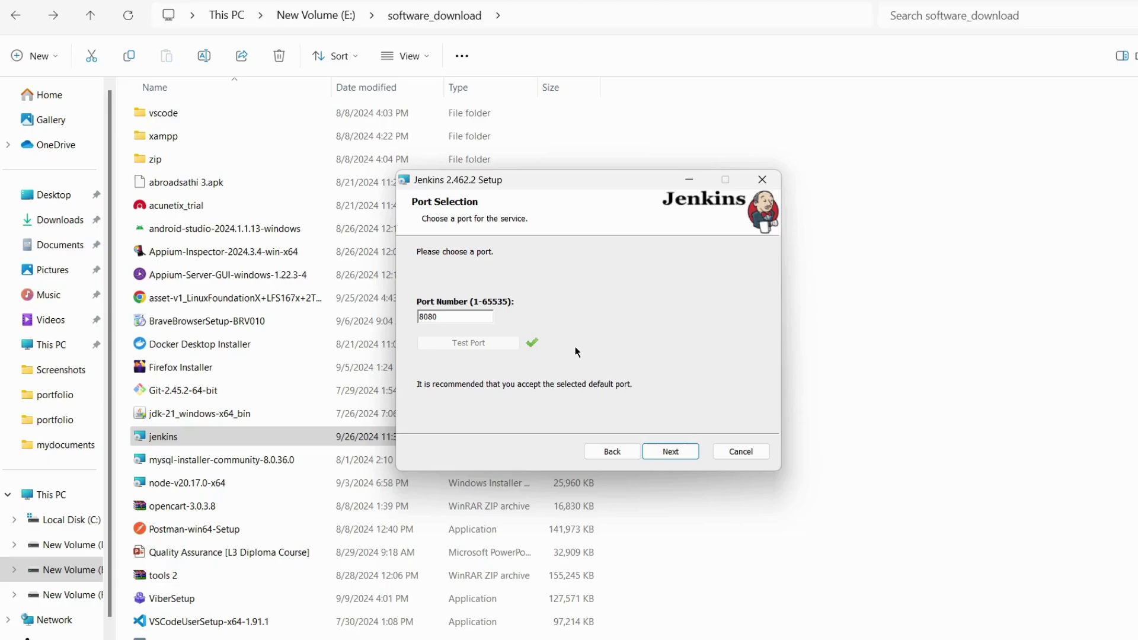
click(665, 449)
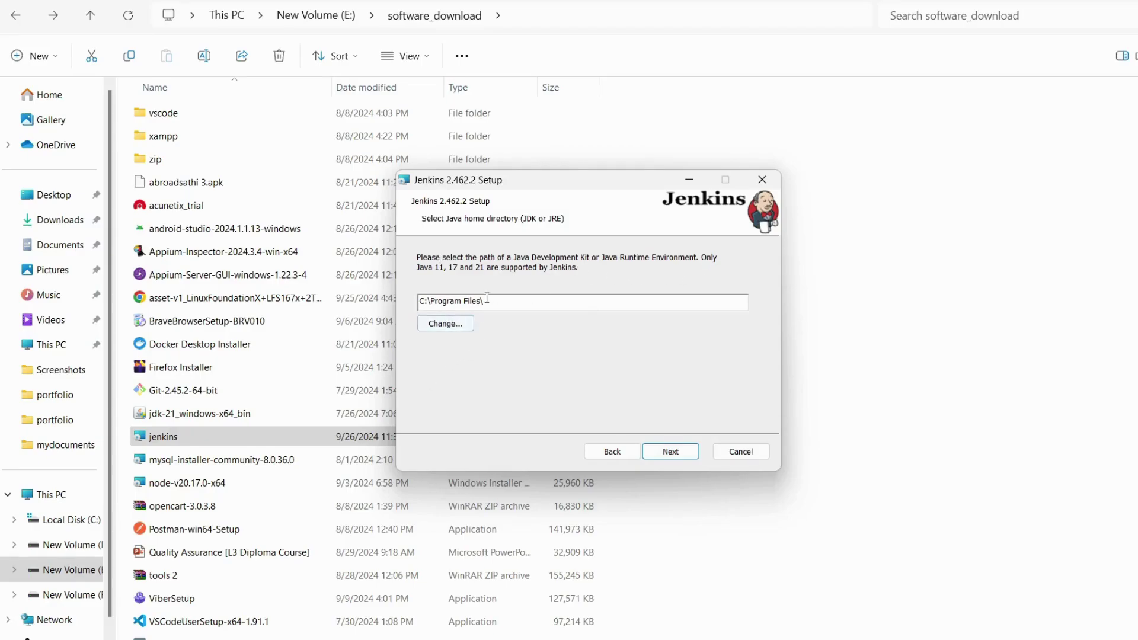
- Set the Java home directory to C:\Program Files\Java\jdk-21\ and continue
click(446, 325)
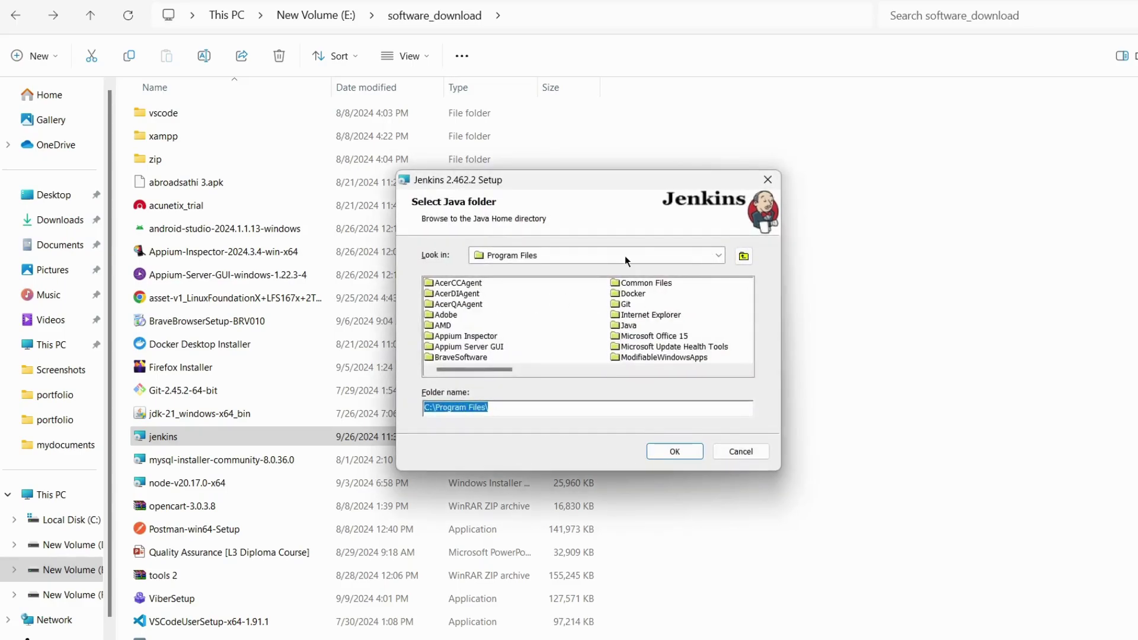
scroll(477, 329, down, 1)
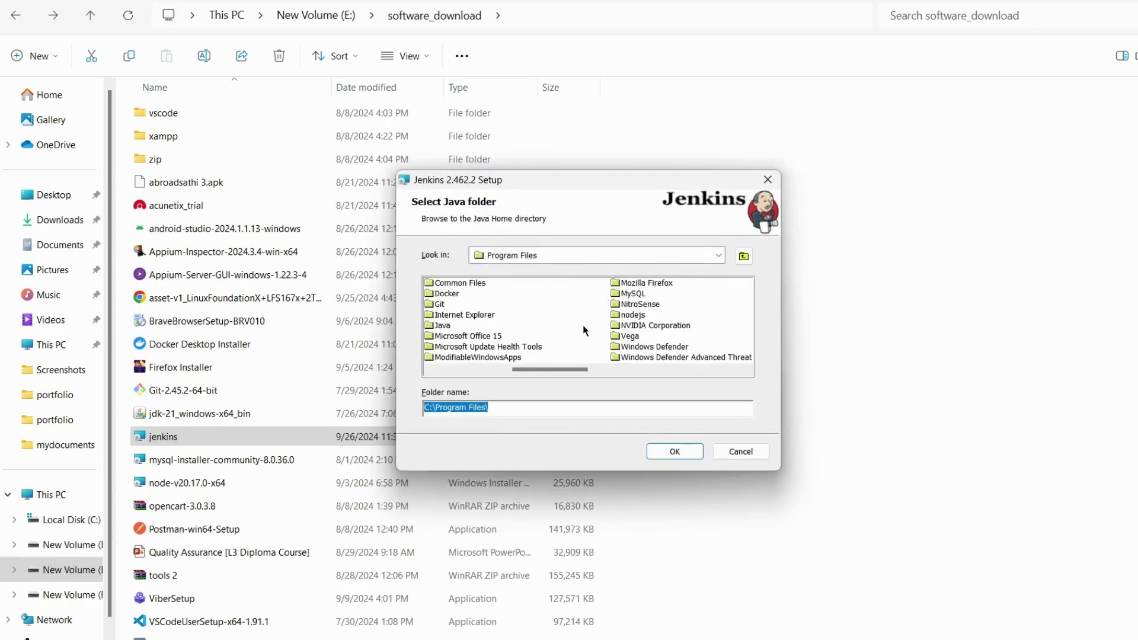
double_click(451, 330)
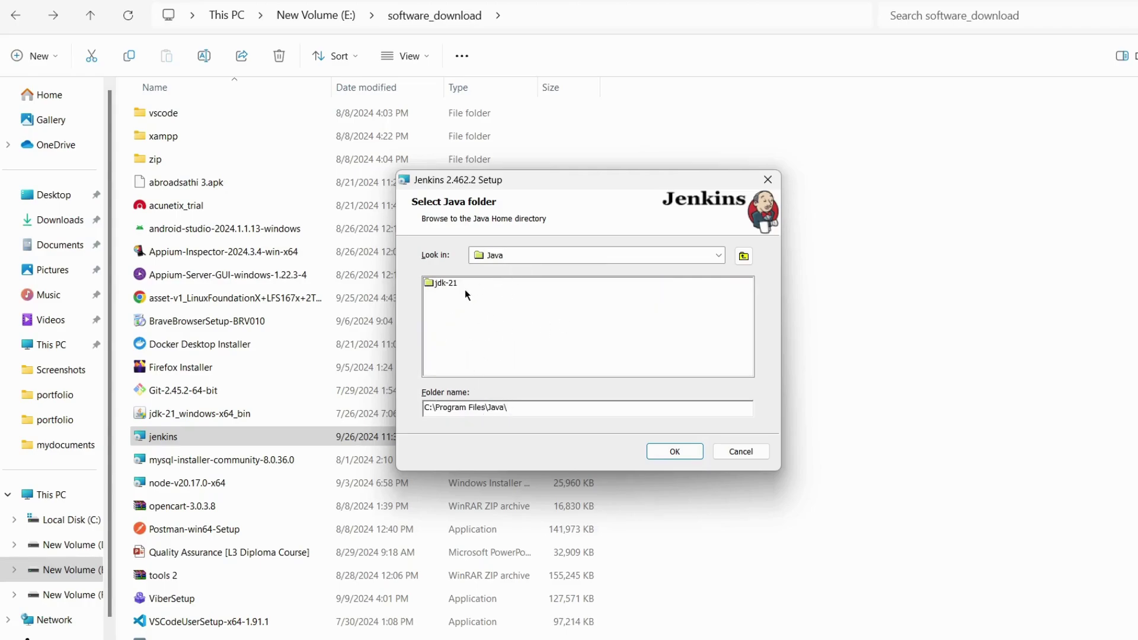
click(439, 285)
click(672, 455)
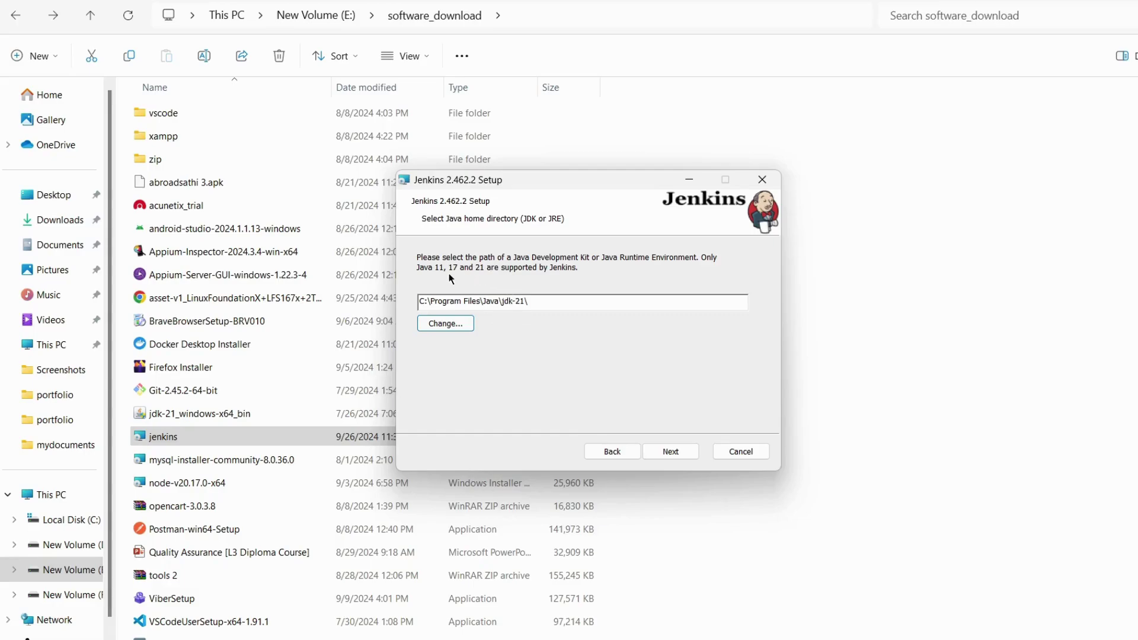
click(665, 457)
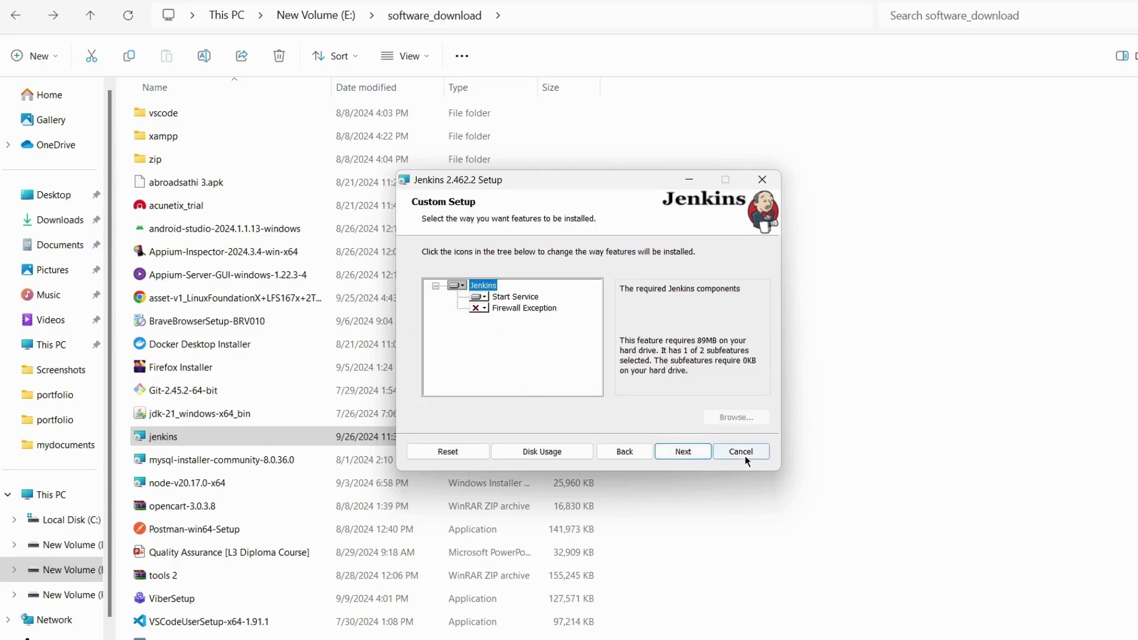
- Install Jenkins 2.462.2 with the default features and finish the wizard
click(688, 455)
click(664, 453)
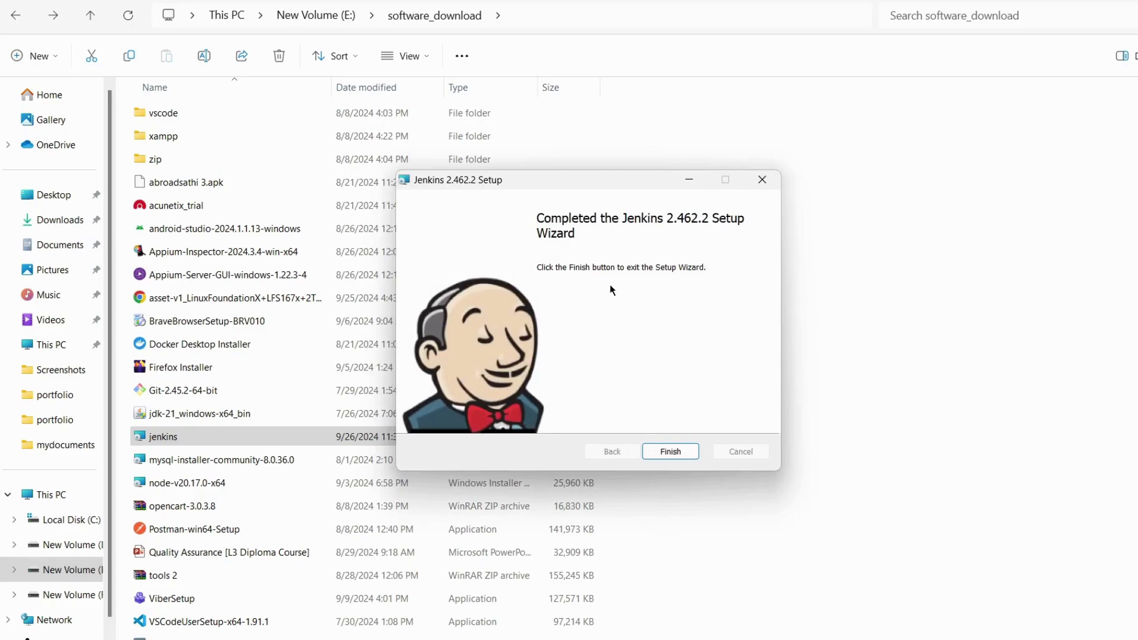
click(671, 451)
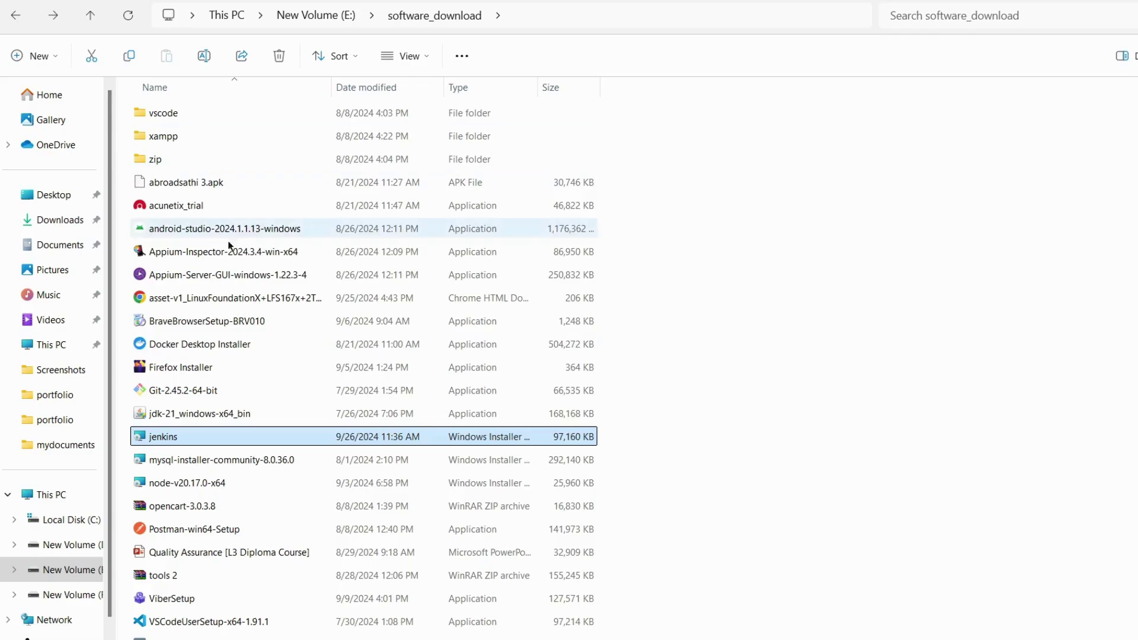
- Open the Jenkins folder in software_download, granting access, then return to Chrome
scroll(201, 186, up, 3)
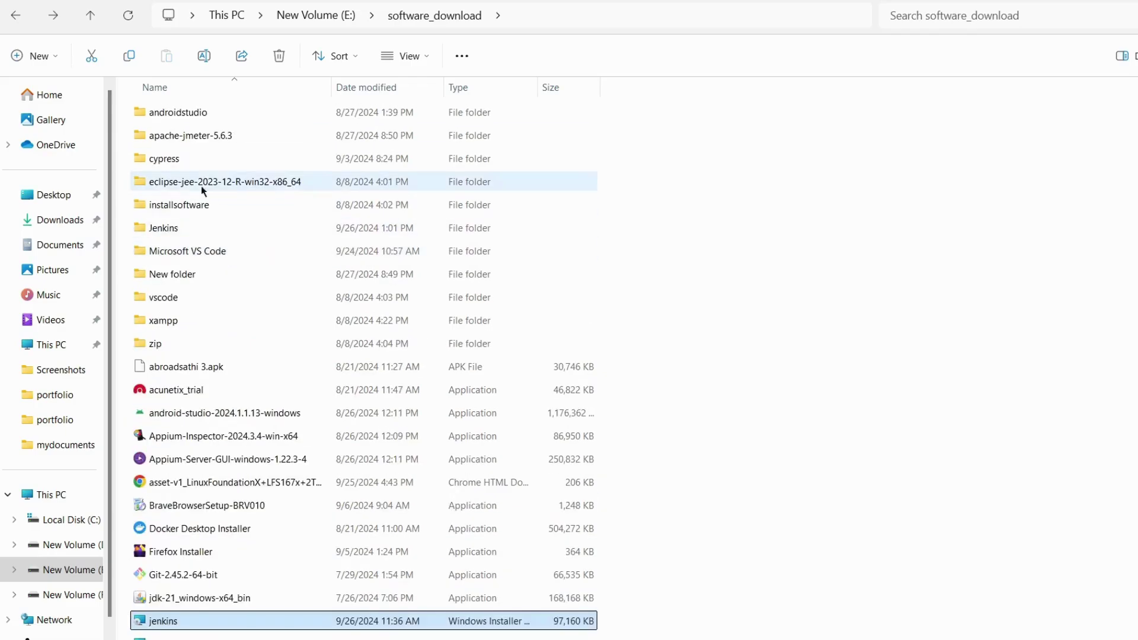
double_click(179, 229)
click(609, 352)
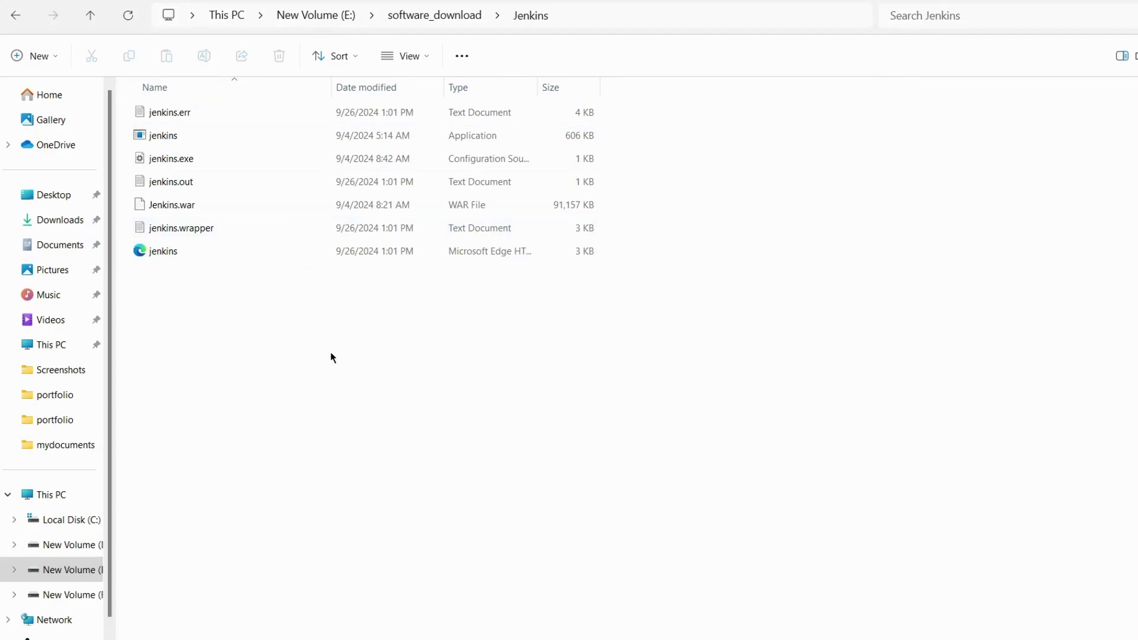
key(alt+Tab)
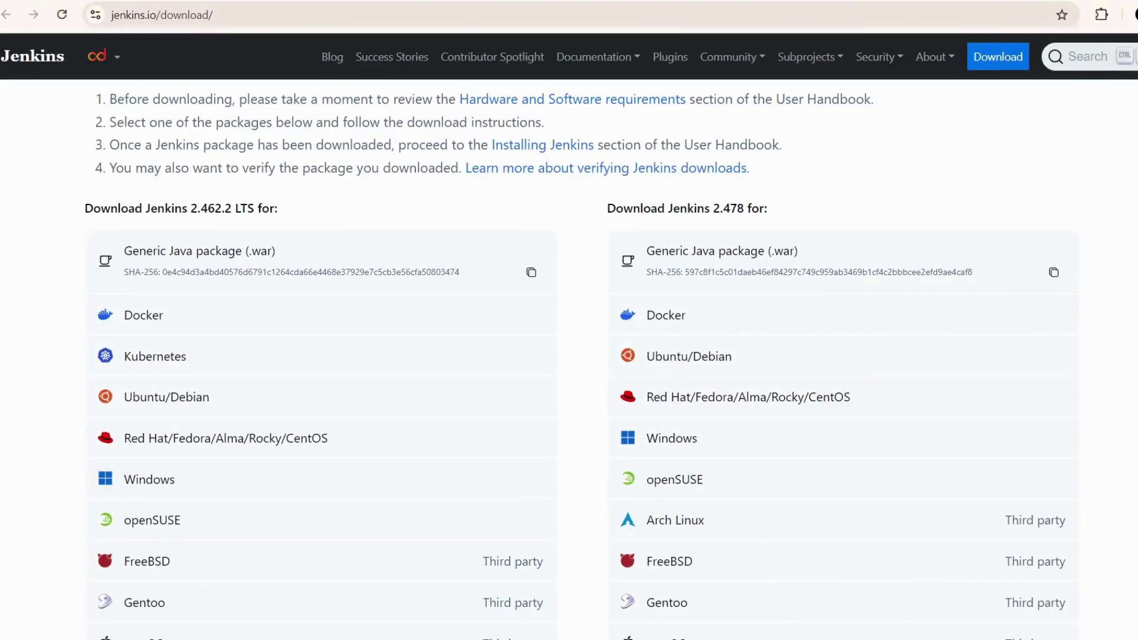
- Load localhost:8080 in a new Chrome tab to reach the Unlock Jenkins page
key(ctrl+t)
text(loca)
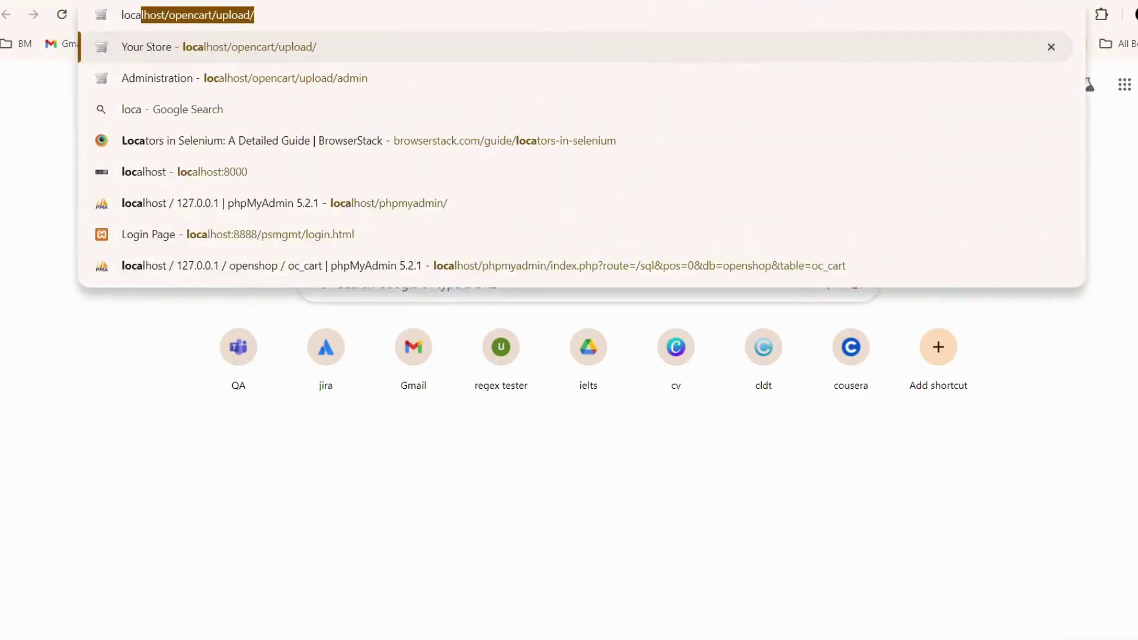
text(h)
key(BackSpace)
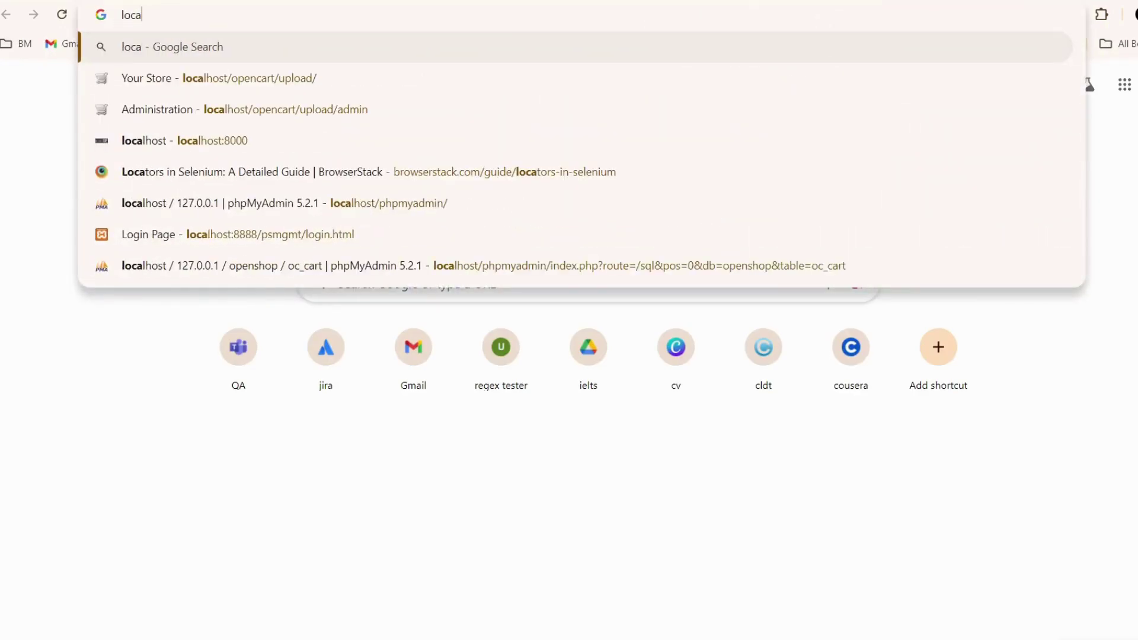
text(lhos)
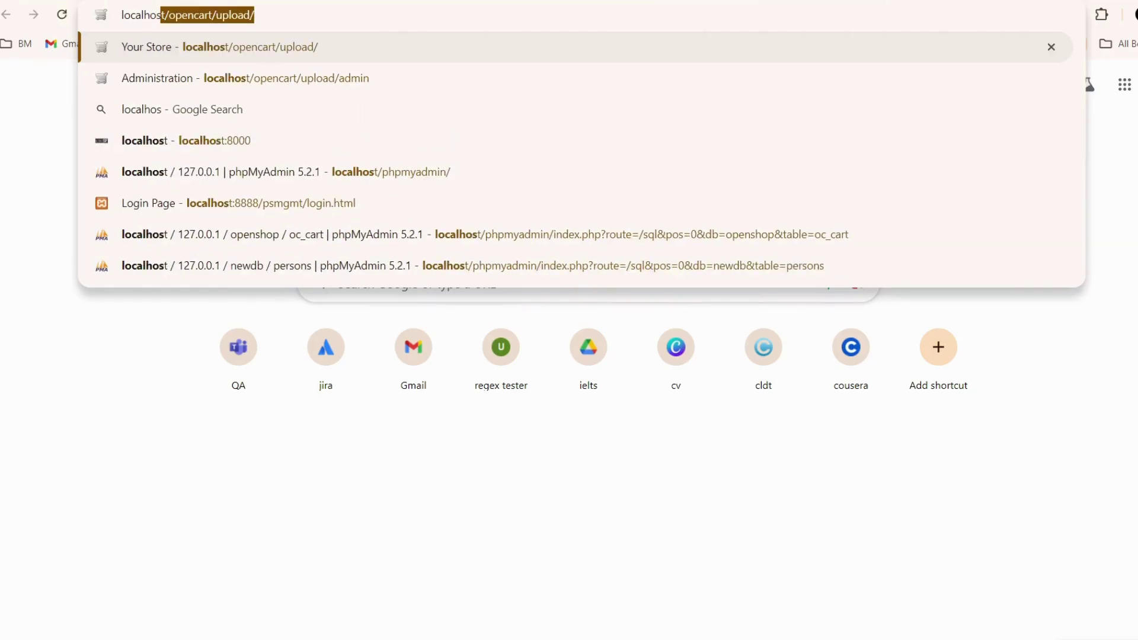
text(t:8080)
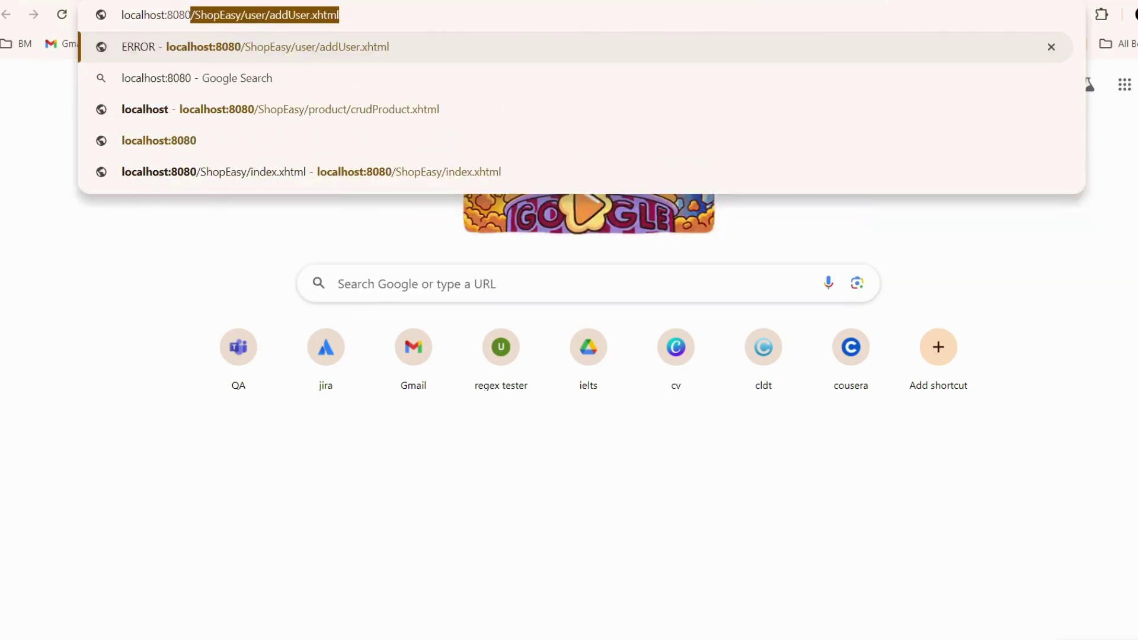
key(Delete)
key(Return)
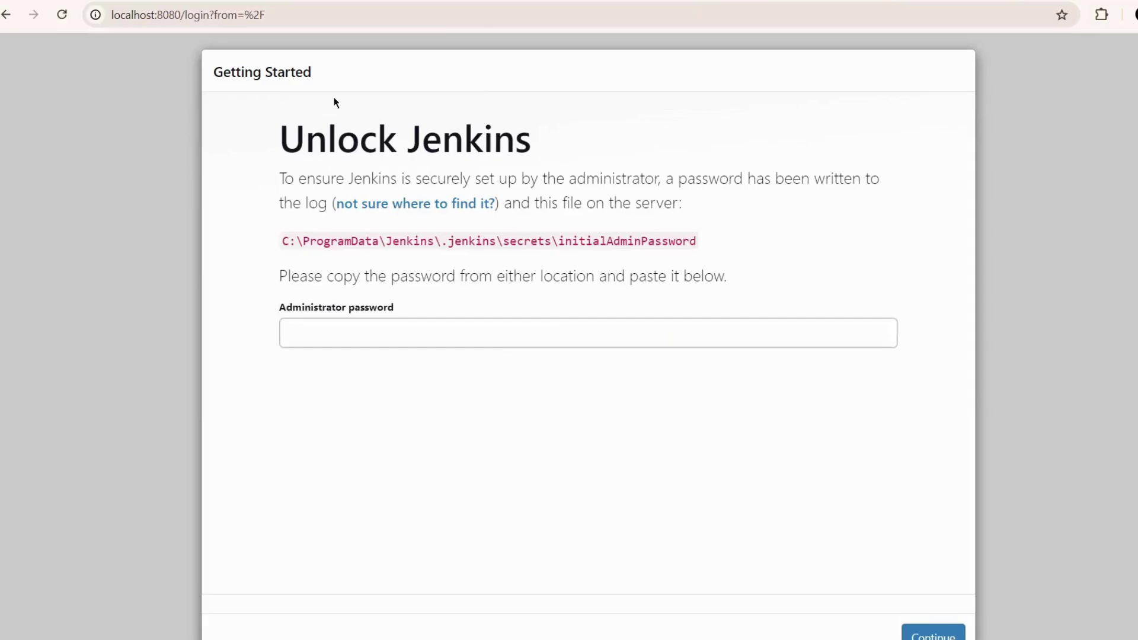
drag(276, 140, 753, 231)
- Select the full C:\ProgramData\...\initialAdminPassword path, then switch to File Explorer
click(809, 235)
drag(279, 276, 350, 263)
click(788, 242)
drag(276, 249, 706, 245)
click(675, 241)
drag(595, 243, 668, 243)
click(764, 244)
drag(280, 245, 706, 239)
click(763, 219)
drag(282, 242, 694, 239)
key(ctrl+c)
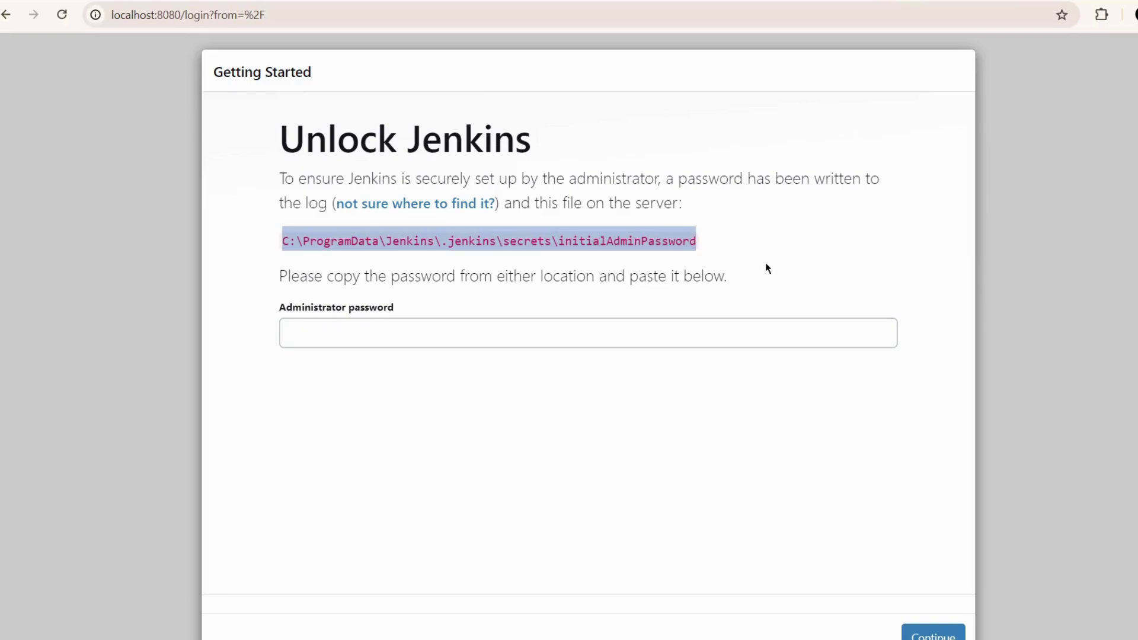
key(alt+Tab)
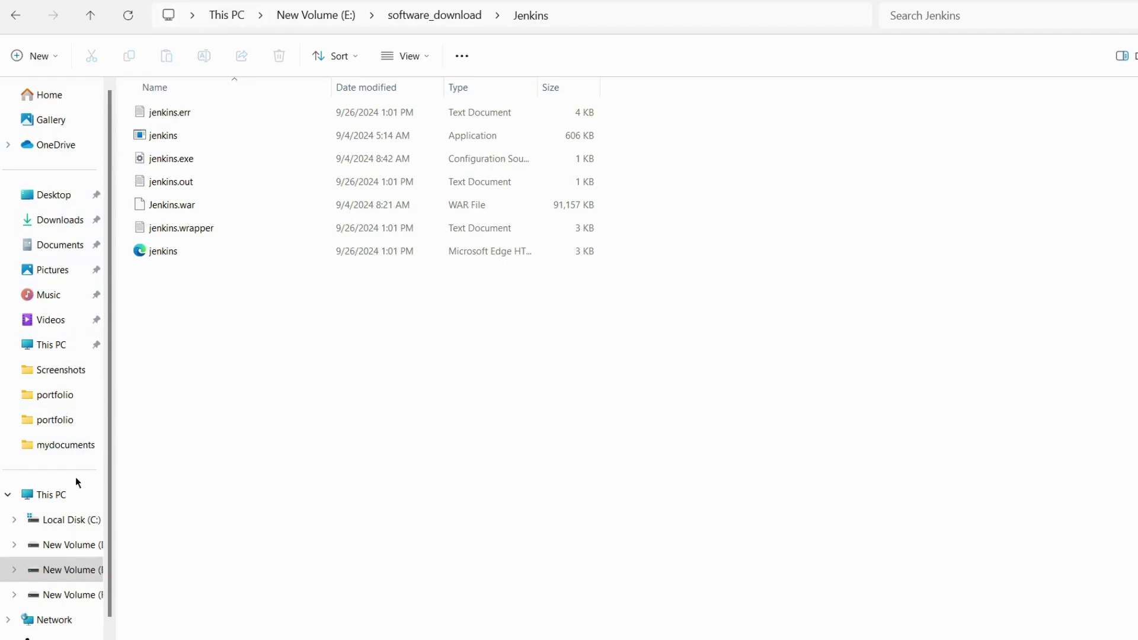
- Search This PC for the pasted initialAdminPassword path, then browse Local Disk (C:)
click(59, 494)
click(958, 15)
key(ctrl+v)
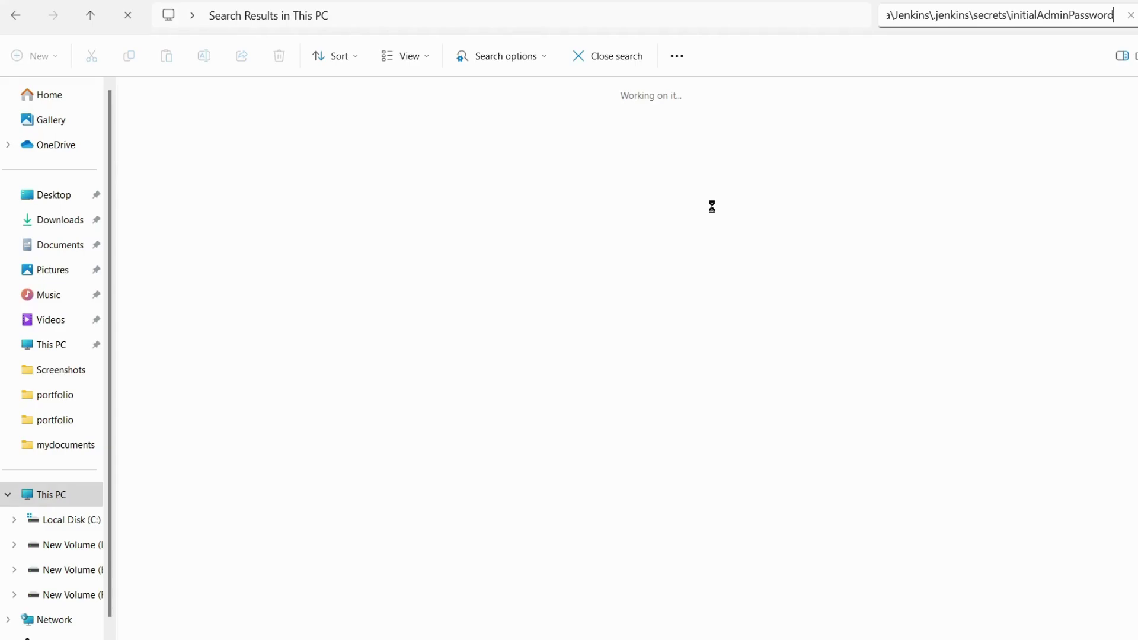
click(530, 229)
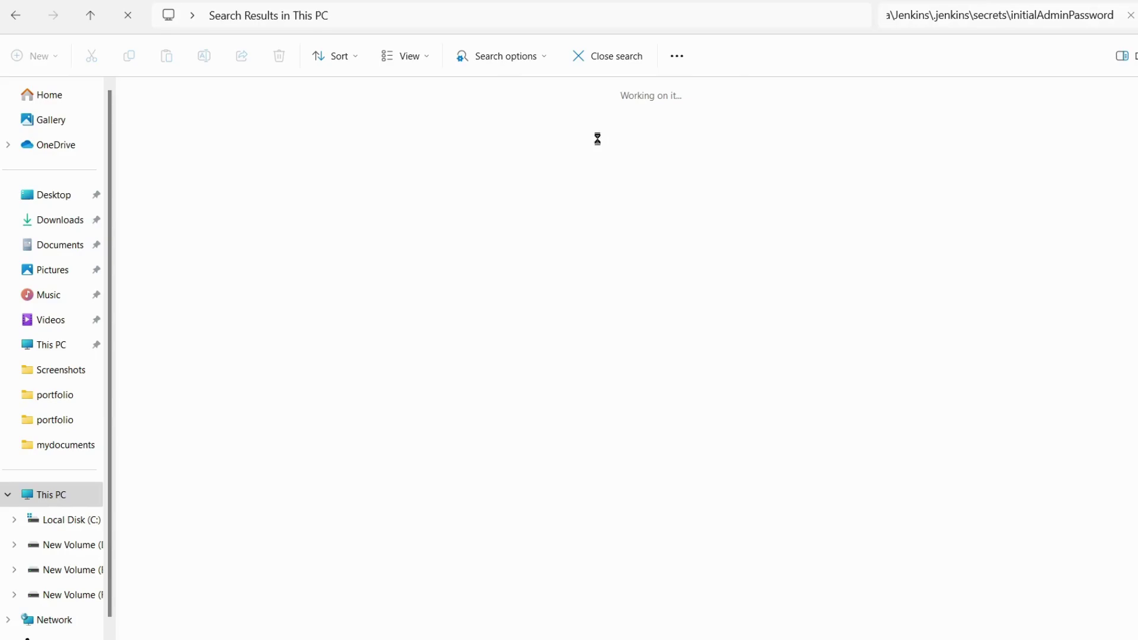
click(72, 525)
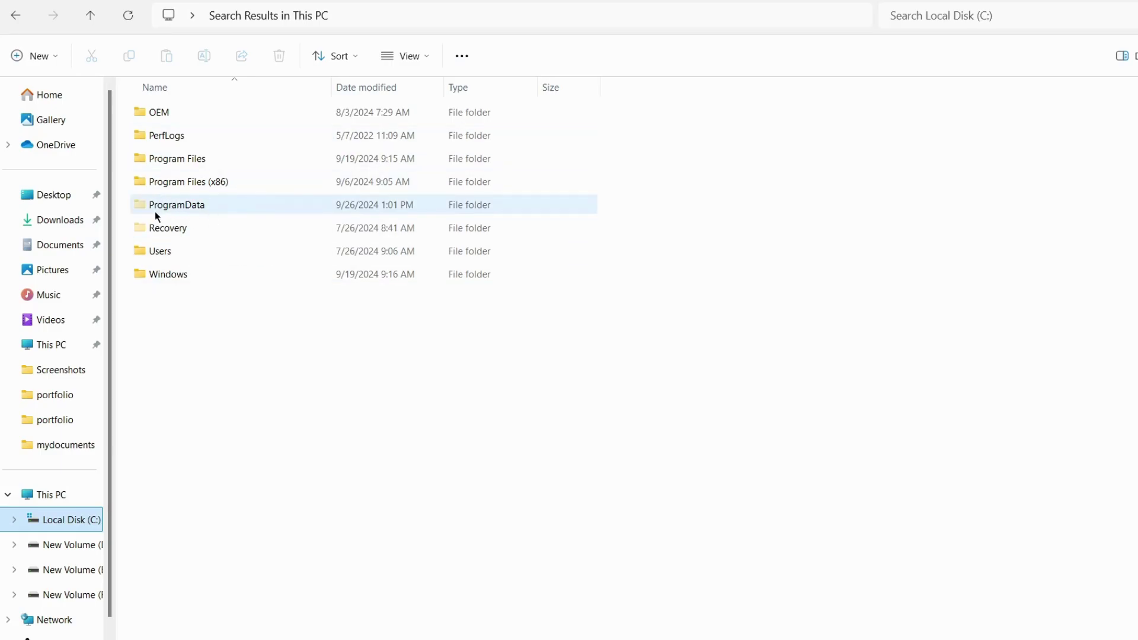
- Show hidden items and browse to ProgramData > Jenkins > .jenkins > secrets
click(425, 56)
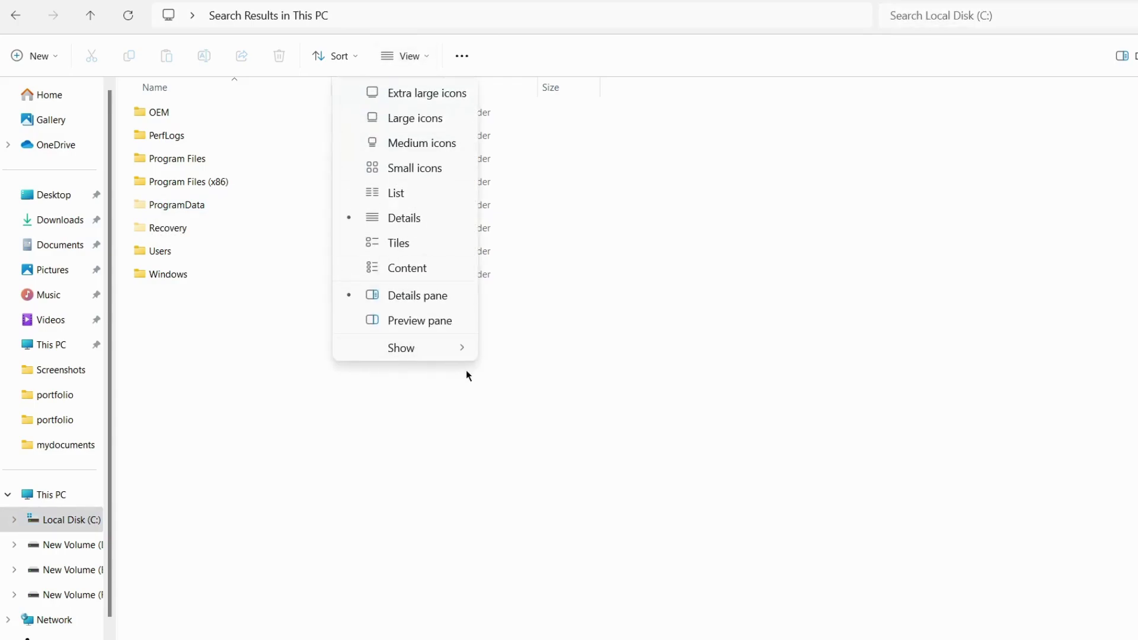
mouse_move(456, 347)
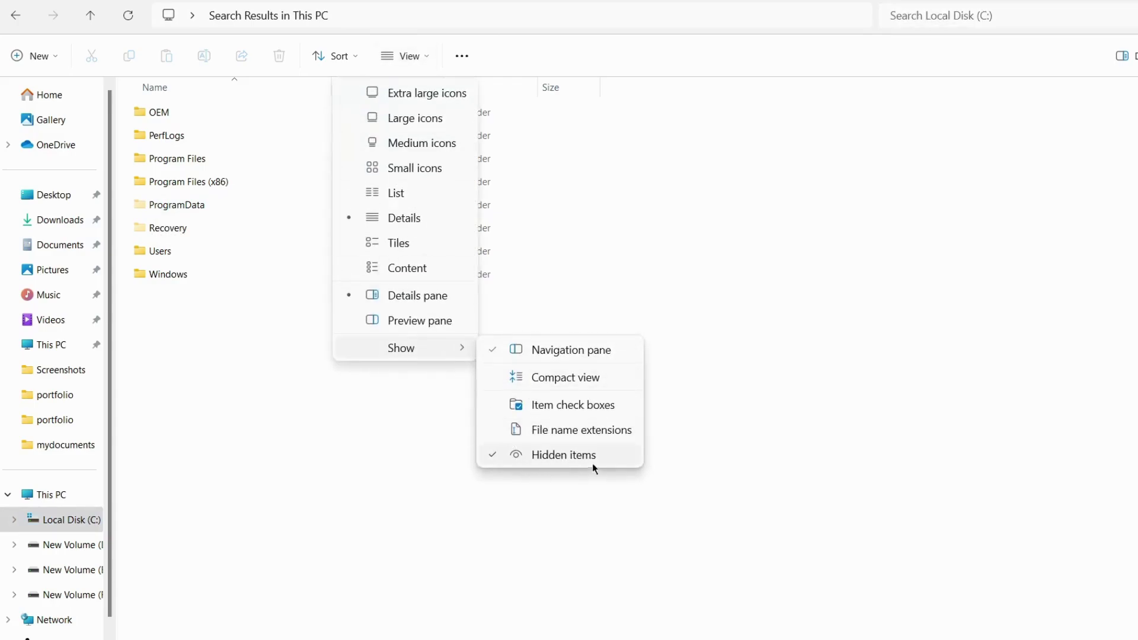
double_click(185, 208)
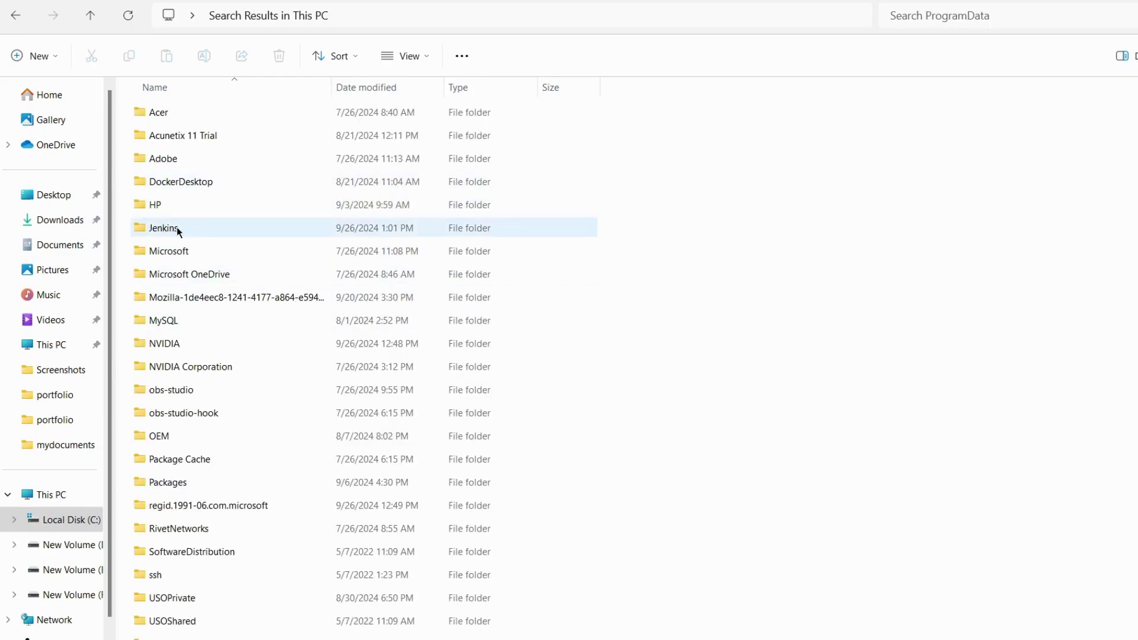
double_click(175, 228)
double_click(186, 112)
double_click(176, 160)
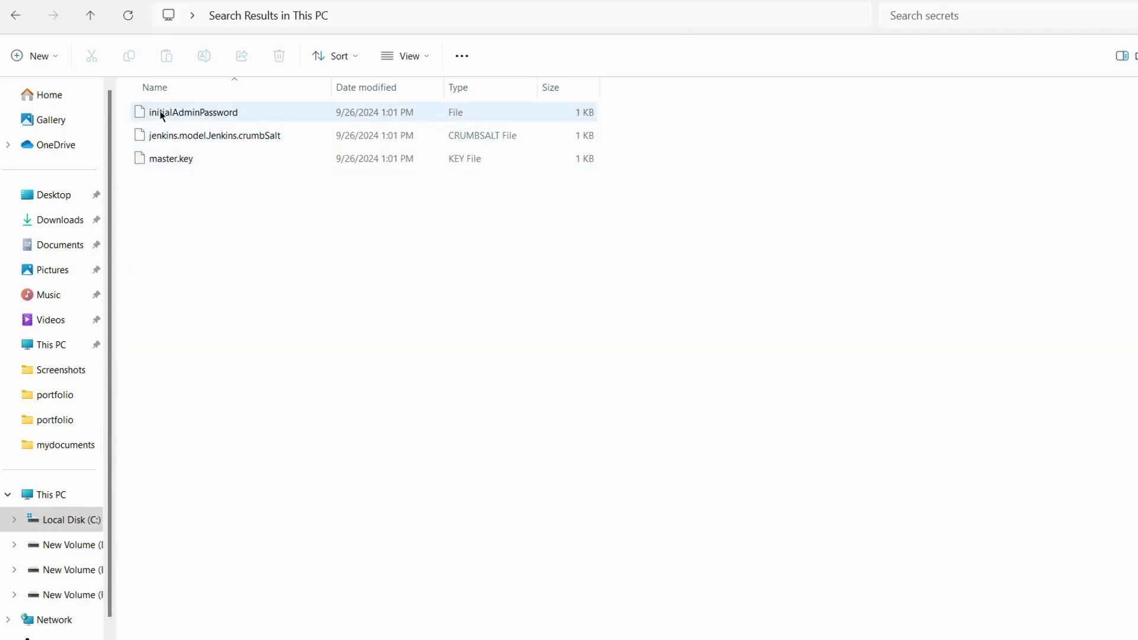
- Open the initialAdminPassword file in Notepad, just once
click(200, 112)
right_click(200, 112)
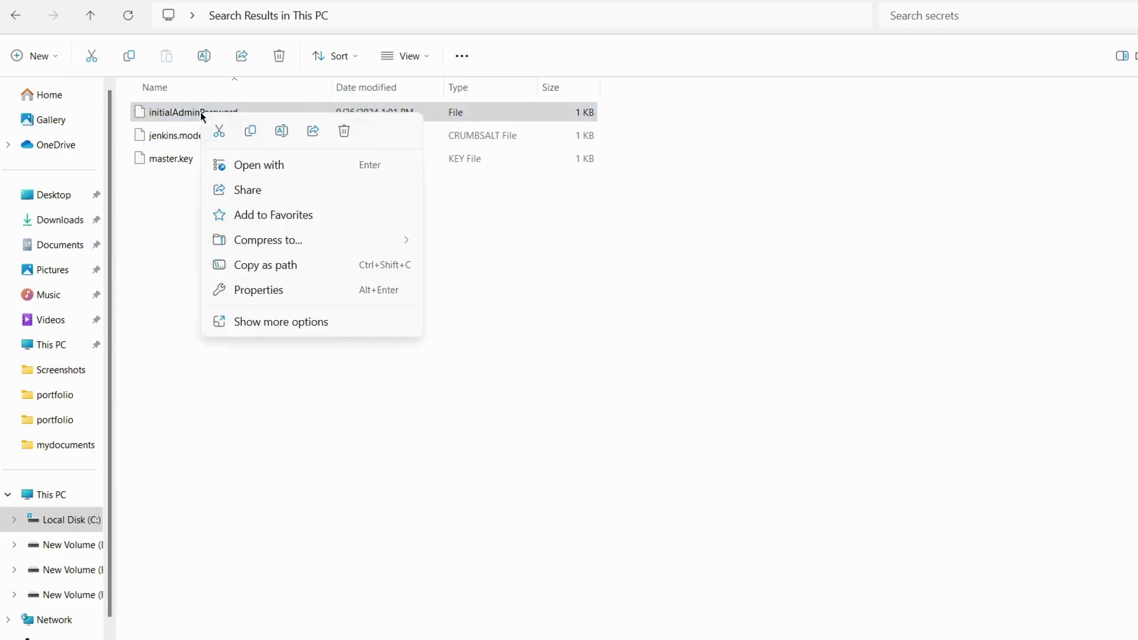
click(323, 166)
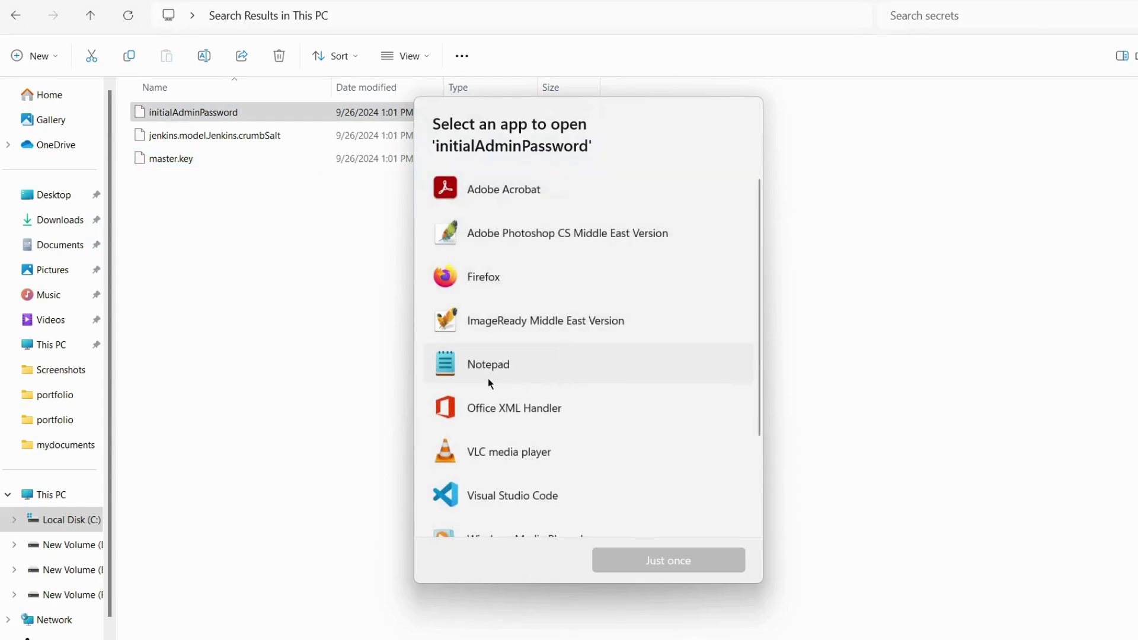
click(488, 379)
click(670, 563)
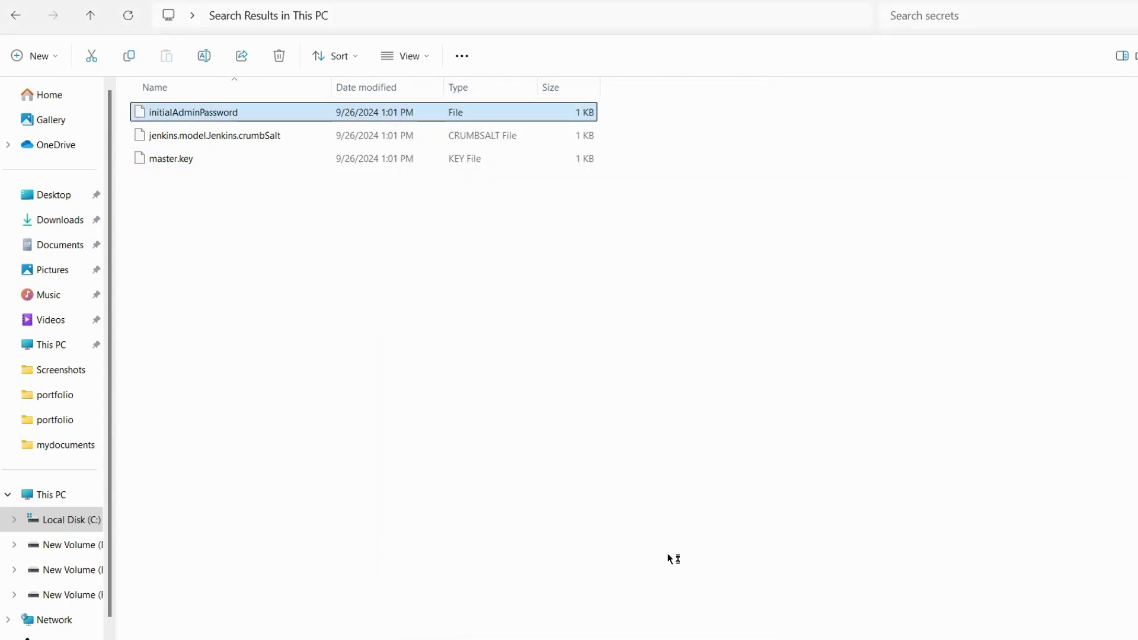
- Copy the initial admin password and return to Chrome's Unlock Jenkins page
drag(712, 178, 504, 171)
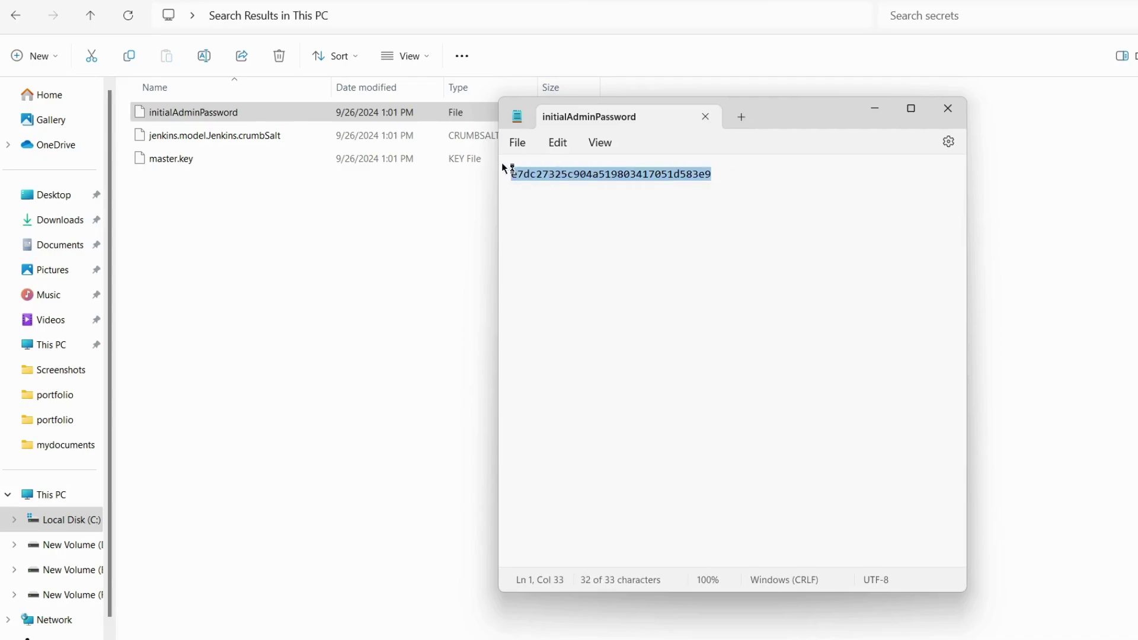
key(super+Down)
key(alt+Tab)
key(Tab)
- Paste the copied password into the Administrator password field and continue
click(382, 332)
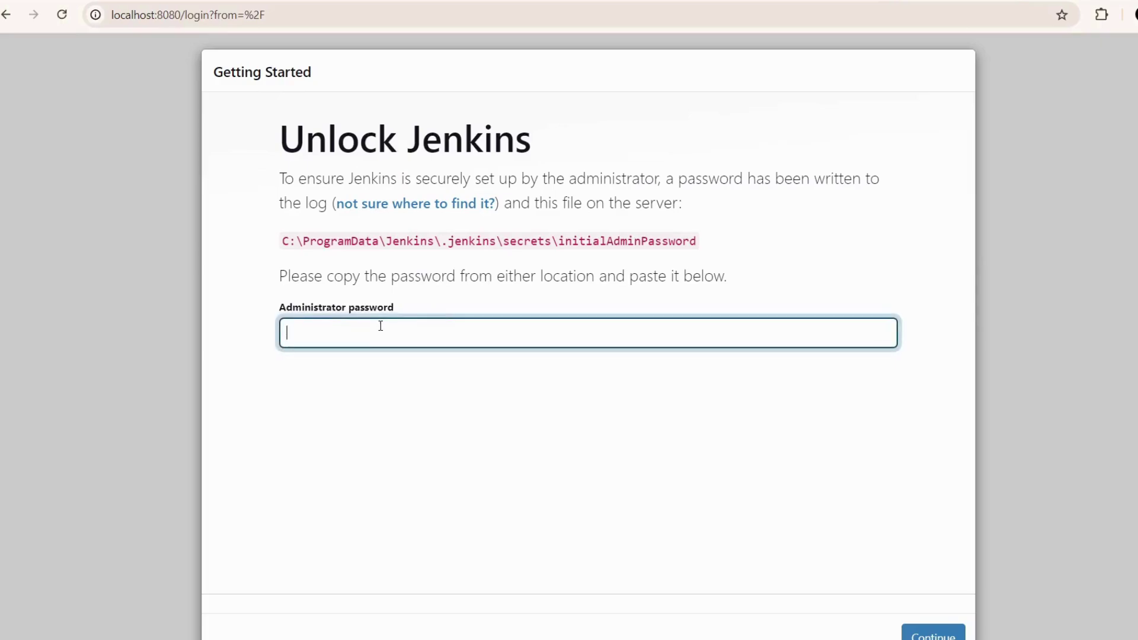
key(ctrl+v)
click(932, 633)
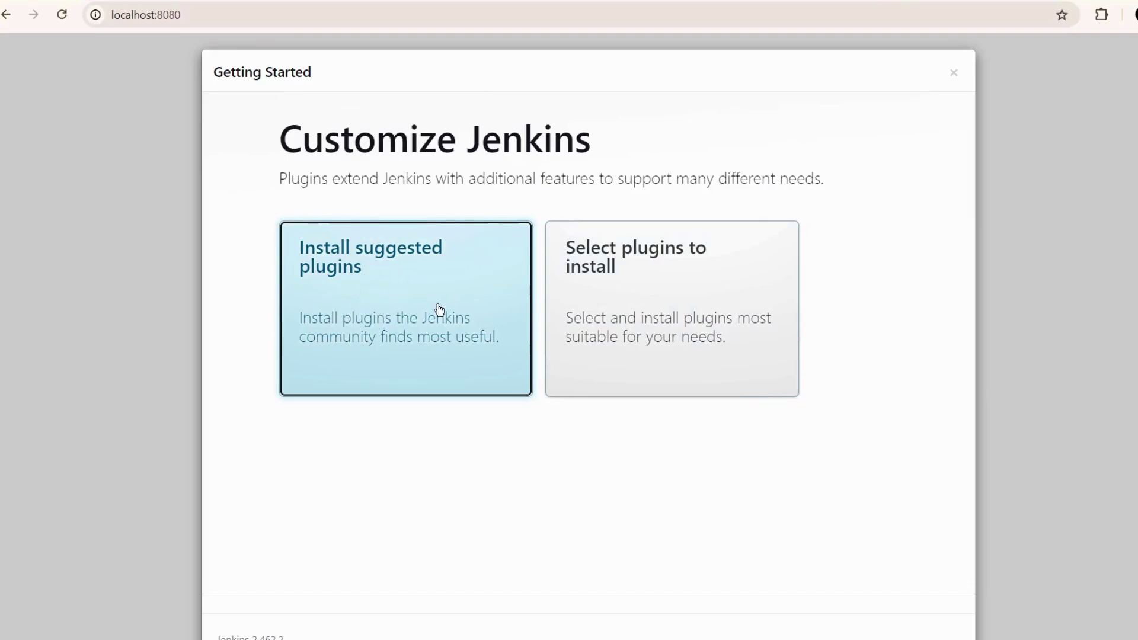
- Choose Install suggested plugins and let the installation finish
click(384, 288)
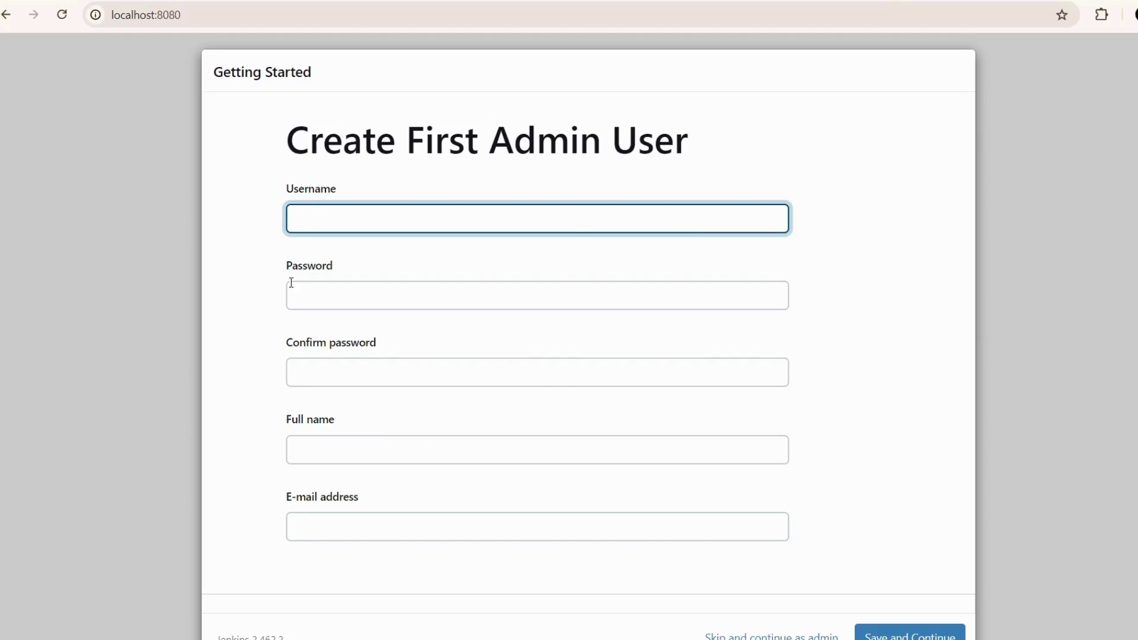
- Enter the admin username, correcting the typos along the way
click(383, 221)
text(E)
key(BackSpace)
text(Rasds)
key(BackSpace)
key(BackSpace)
key(BackSpace)
text(smi)
key(Tab)
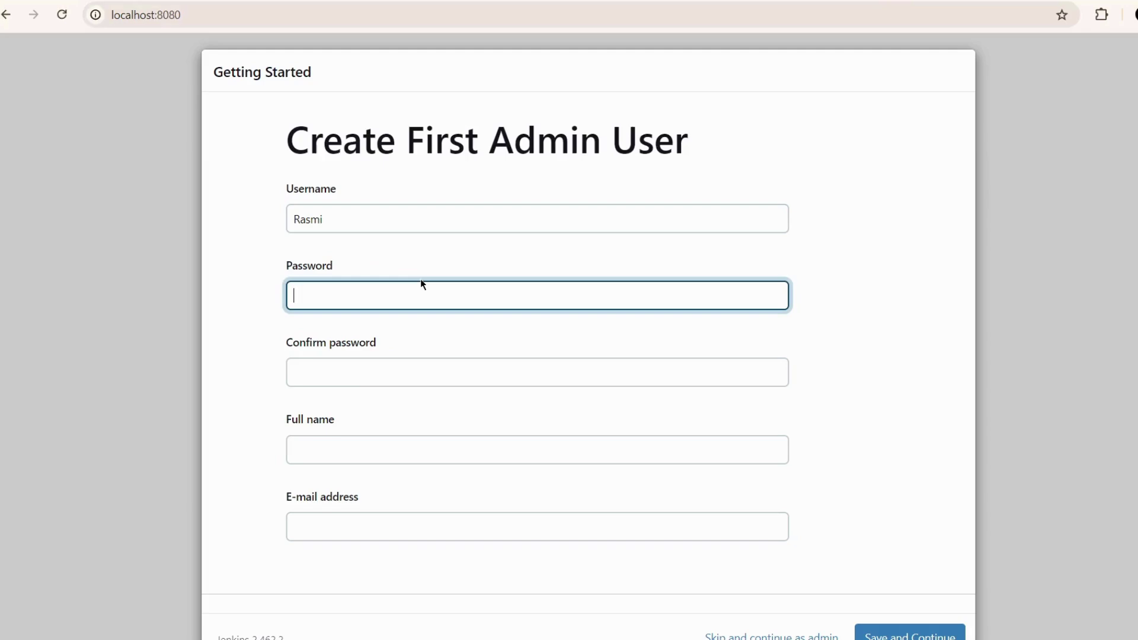
- Enter and confirm the account password, then type the user's full name
text(admin123456789)
click(414, 382)
text(admin)
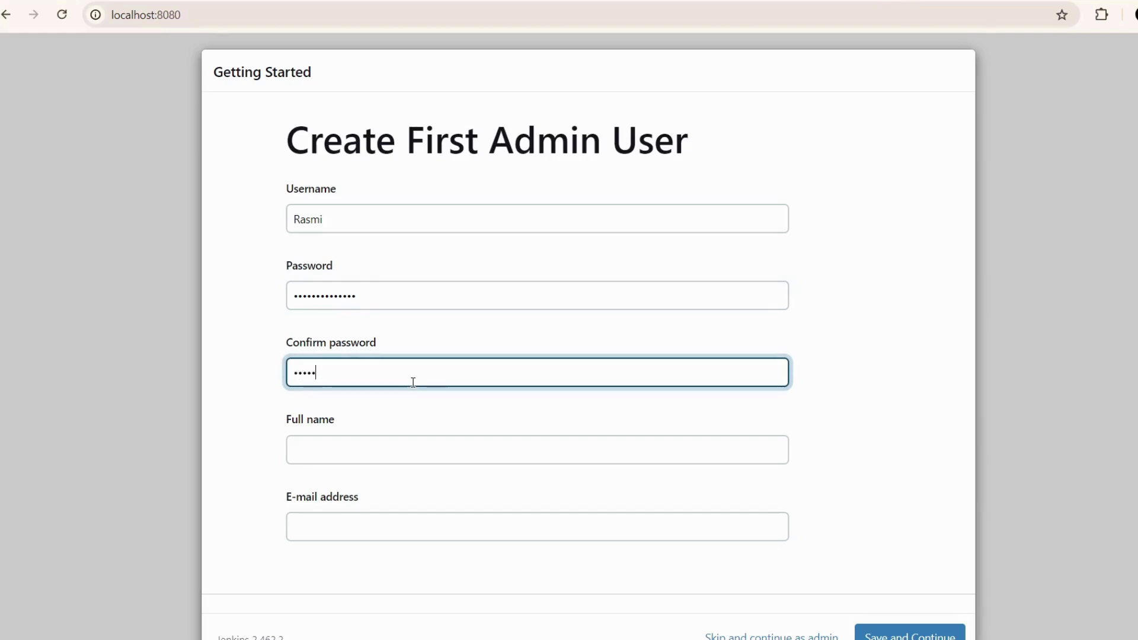
text(123456789)
click(381, 445)
text(Ras)
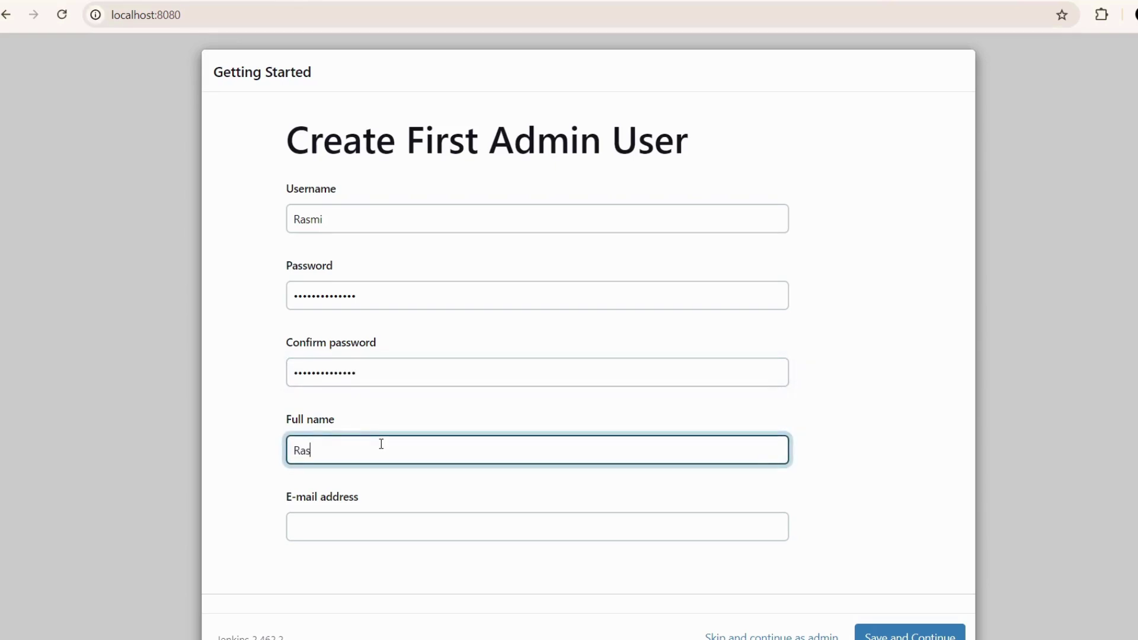
text(mi Jati)
click(933, 503)
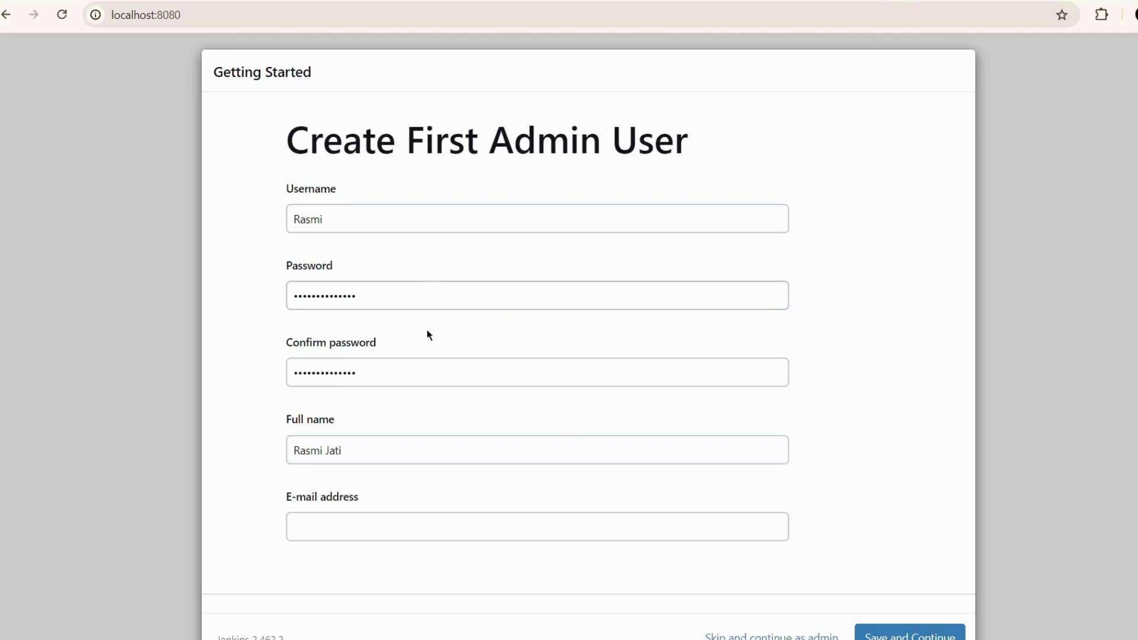
- Fill the E-mail address field from the saved autofill suggestion
click(310, 525)
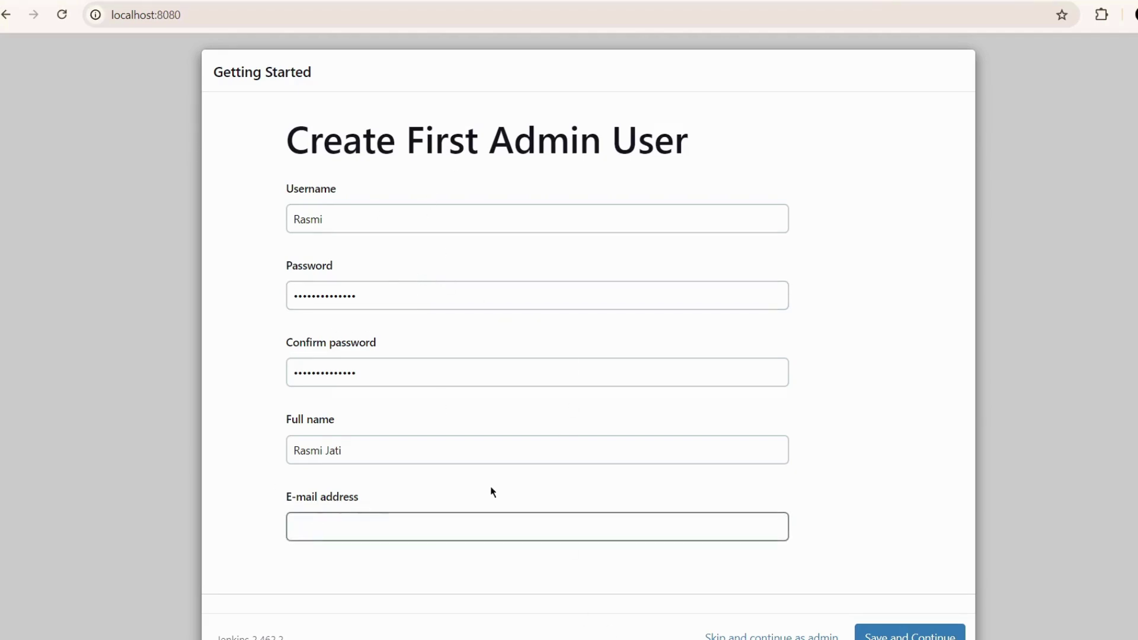
click(896, 634)
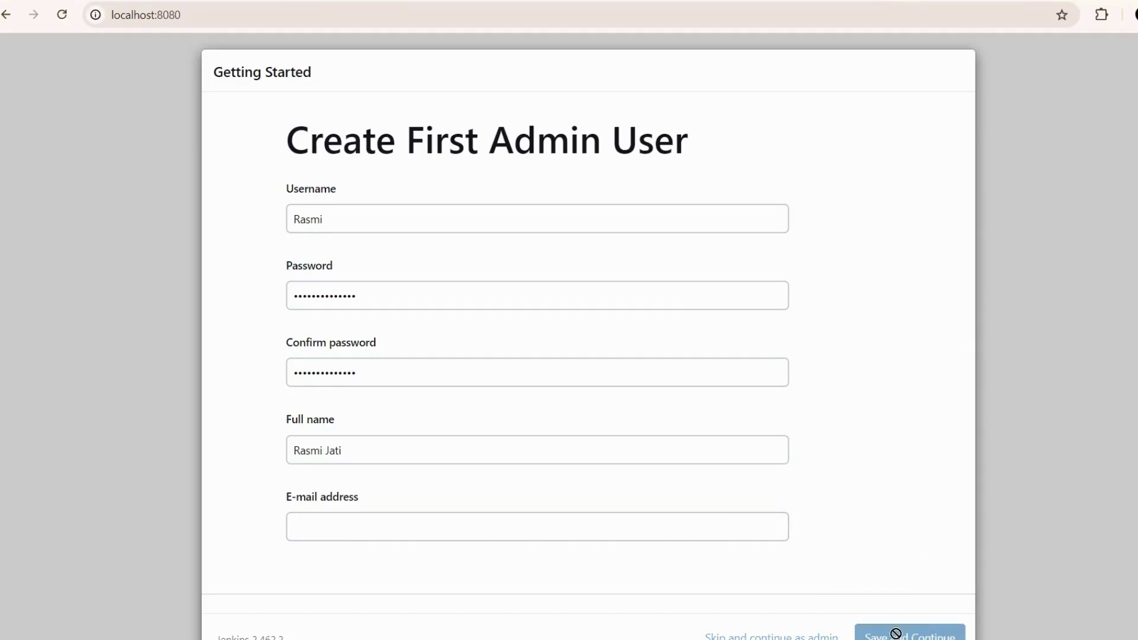
click(539, 525)
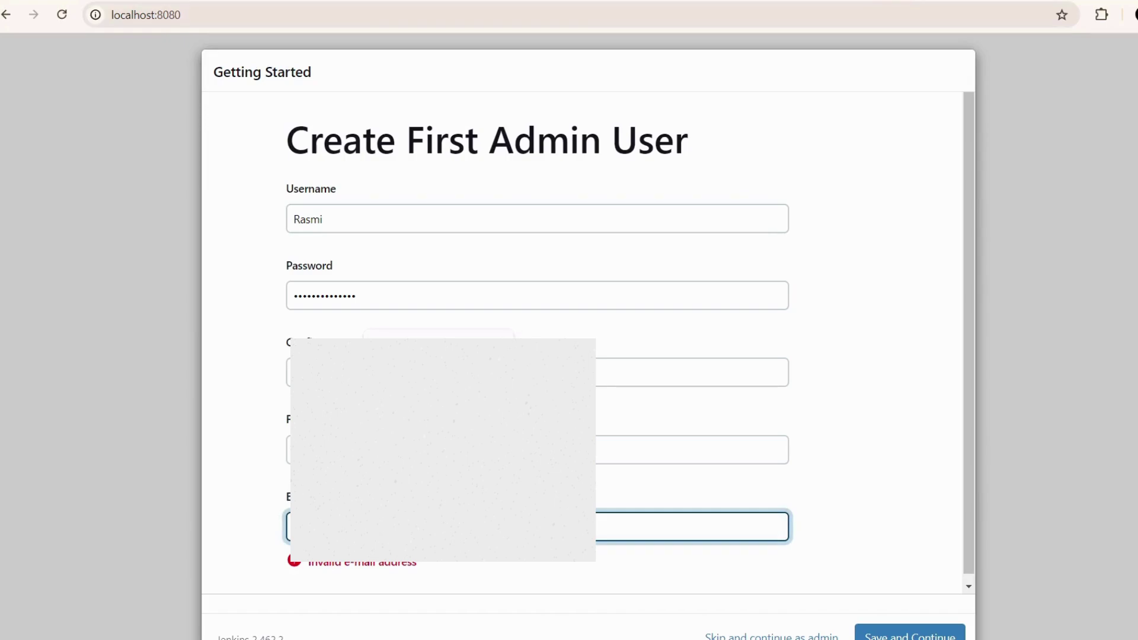
click(439, 475)
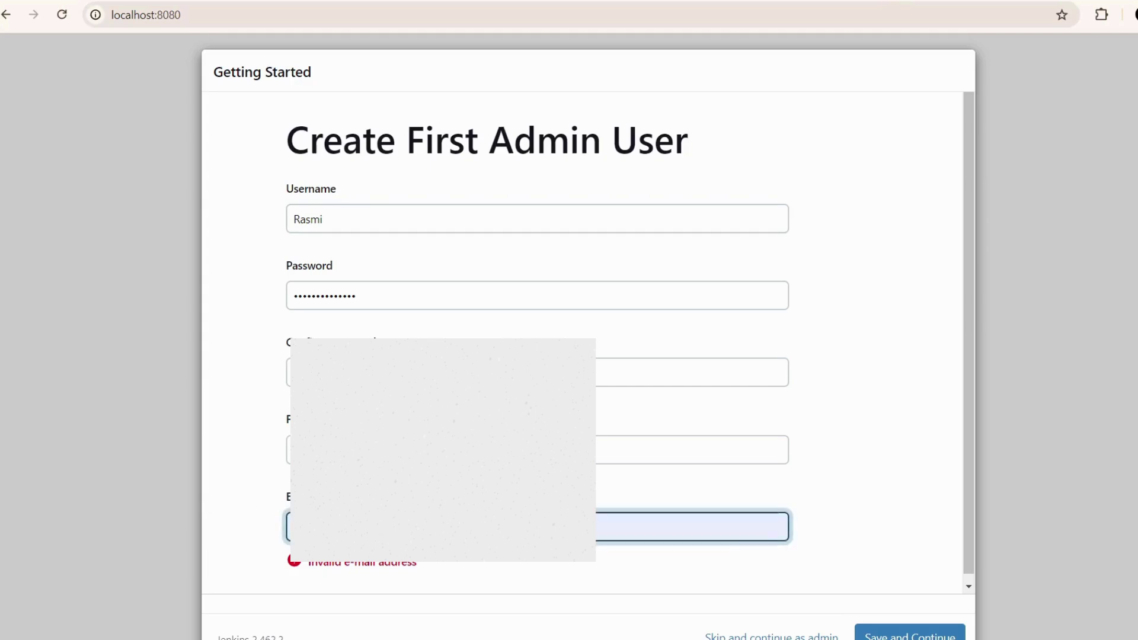
click(883, 630)
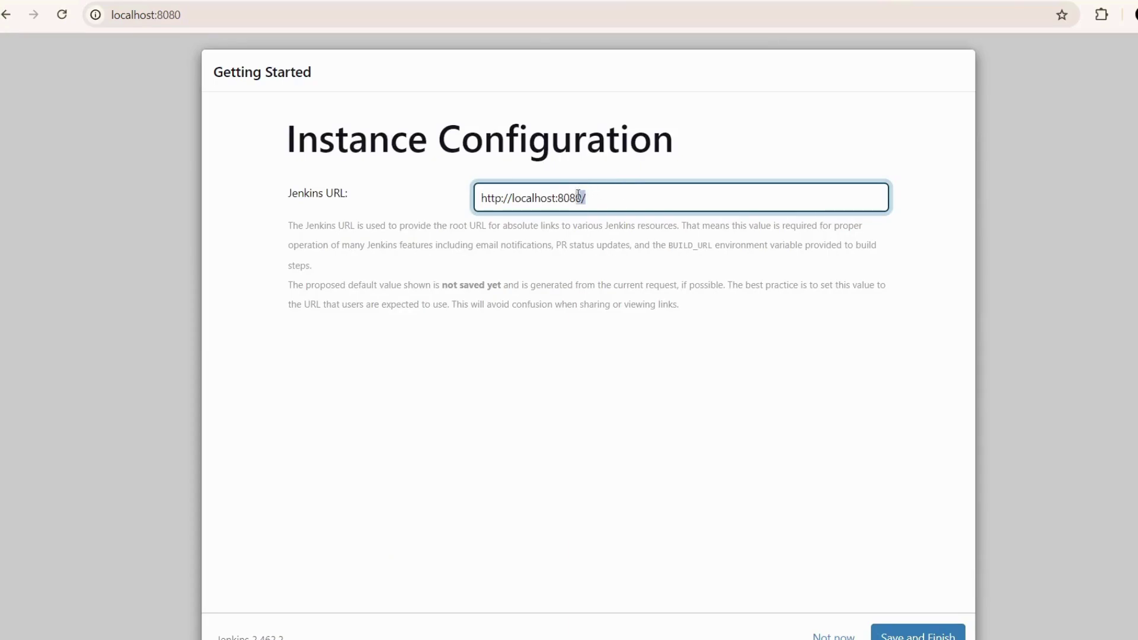
triple_click(584, 196)
click(596, 402)
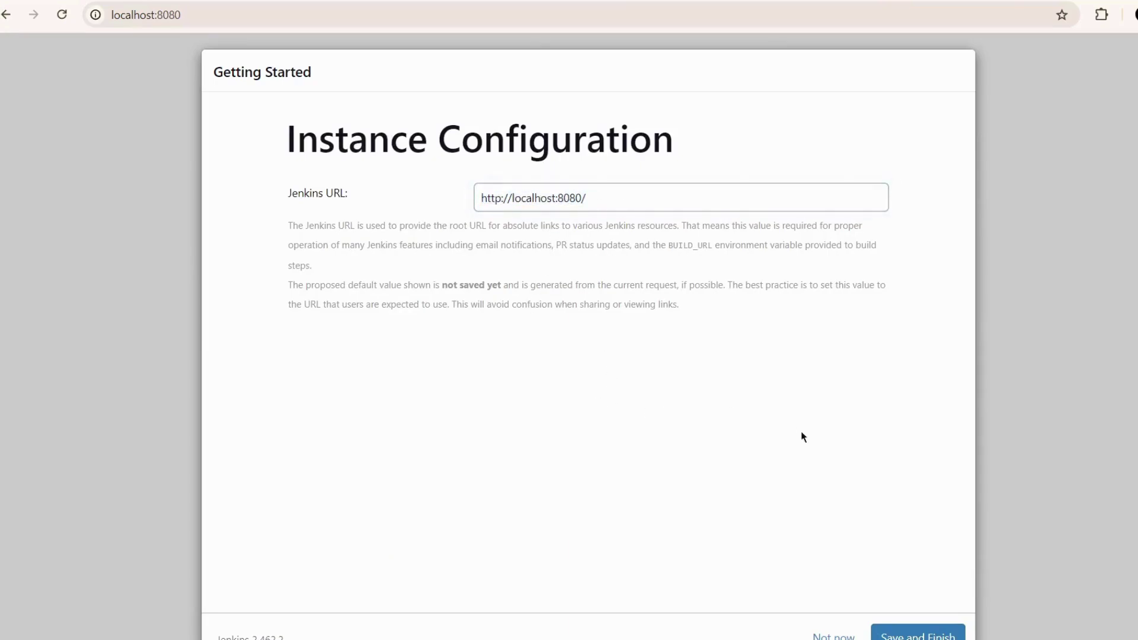
click(911, 635)
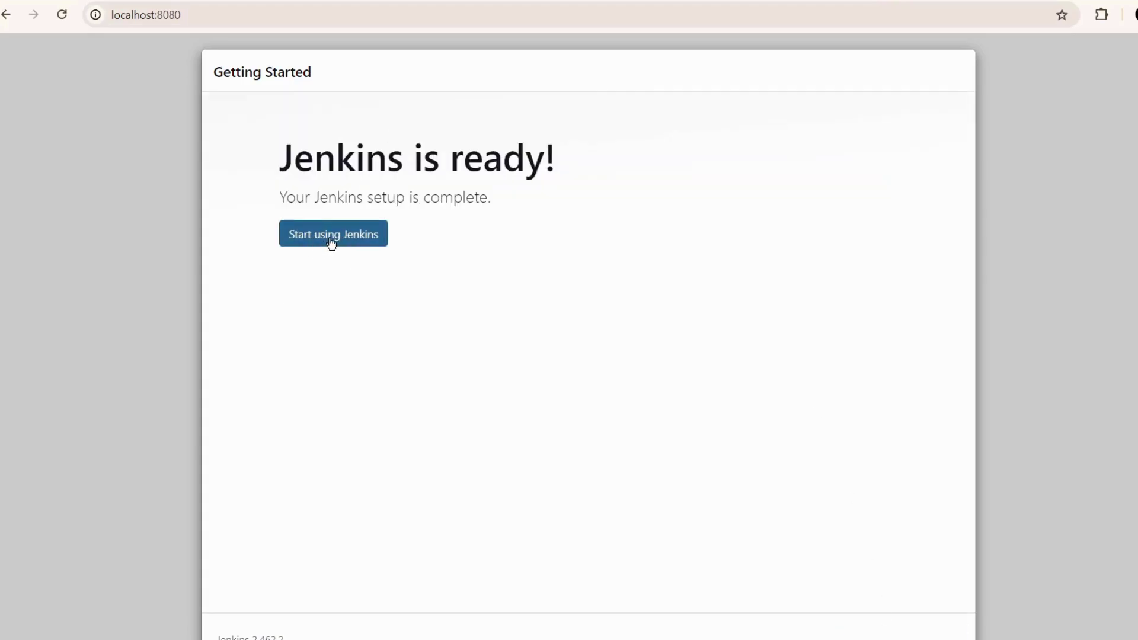
- Start using Jenkins and view the built-in node security warning on the dashboard
click(332, 237)
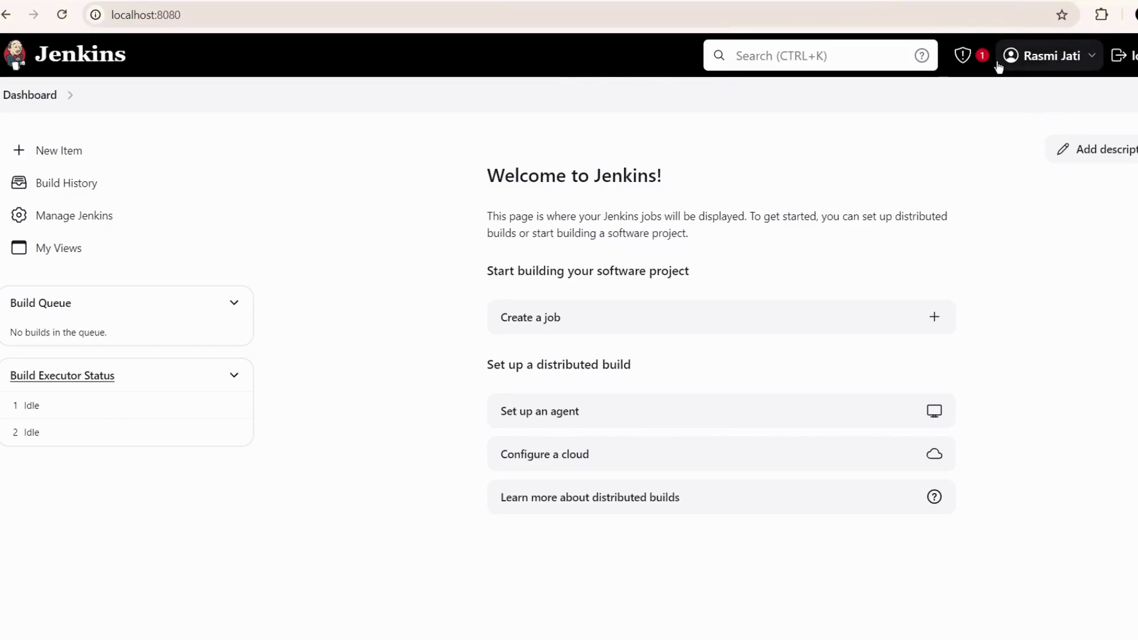
click(978, 61)
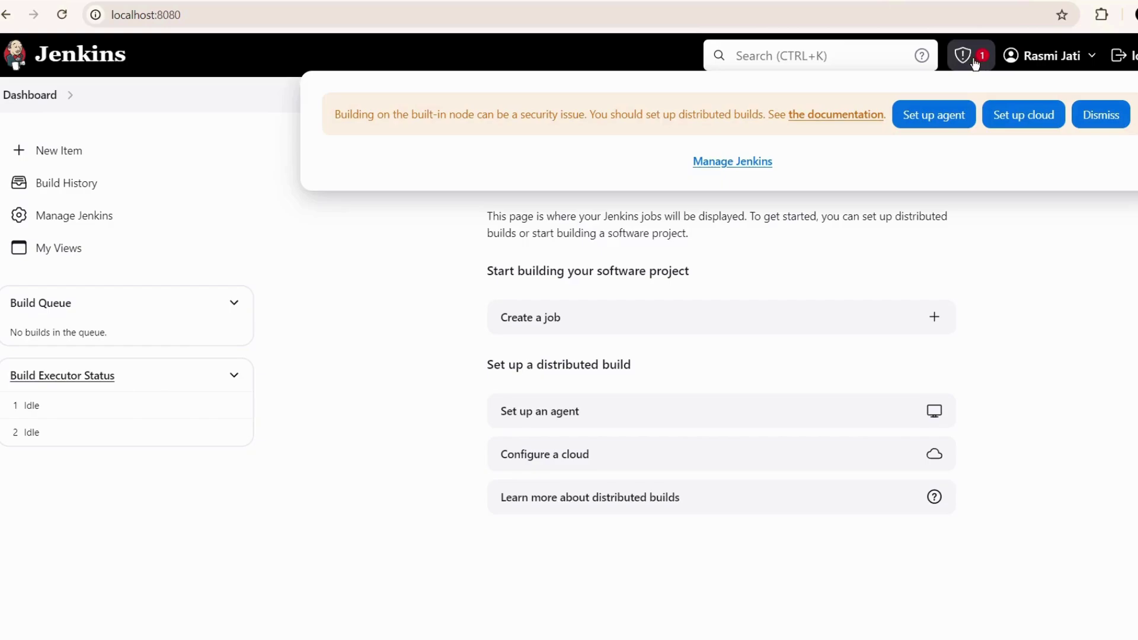